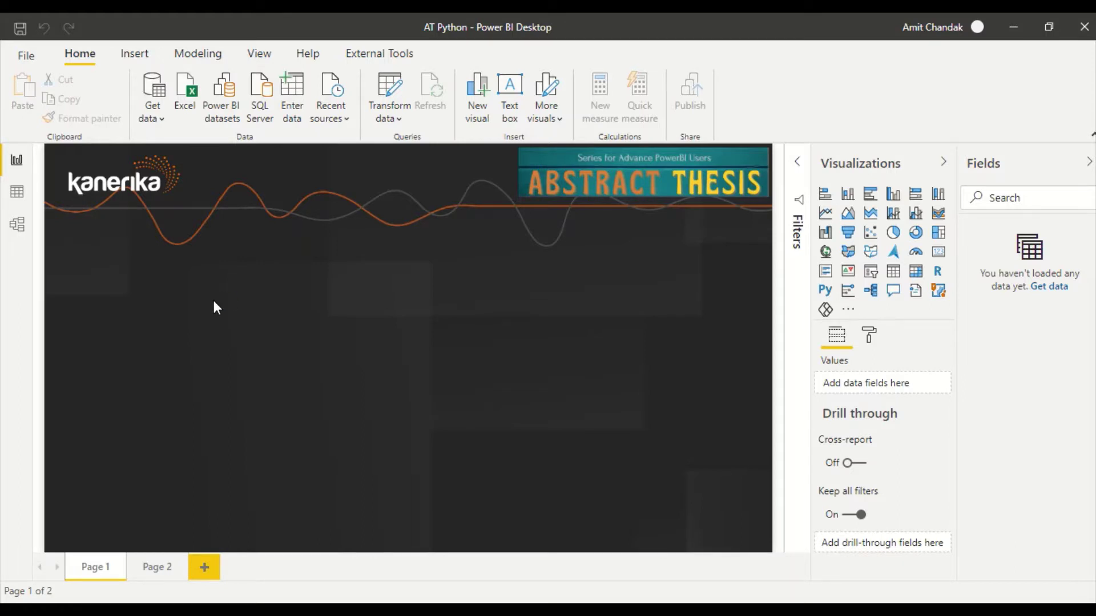
Check the Python scripting settings and IDE path in Options, closing without saving changes
{"action": "left_click", "coordinate": [26, 55]}
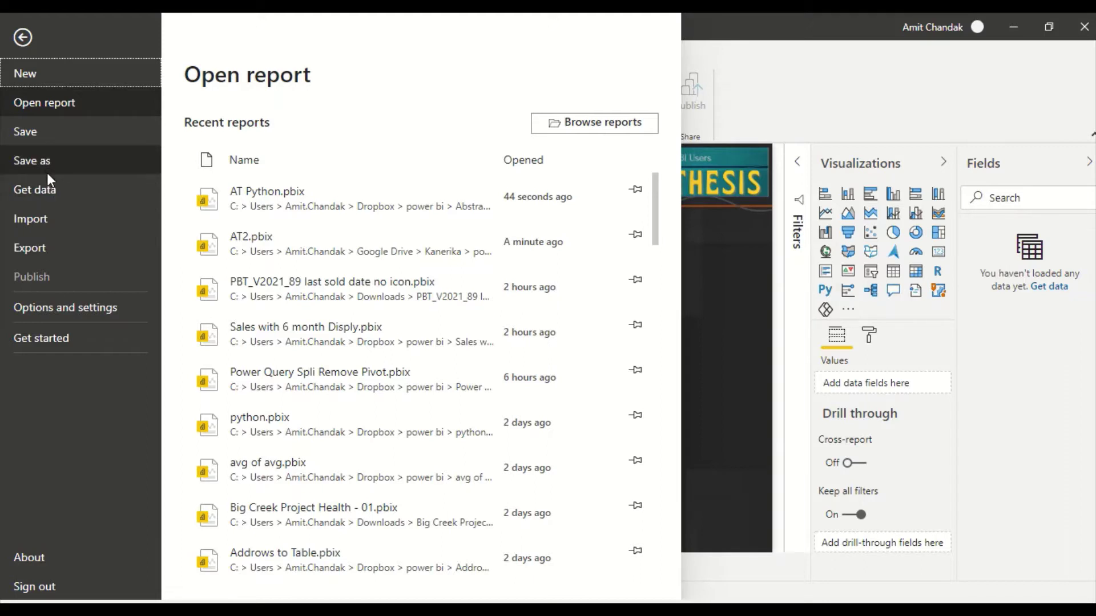
{"action": "left_click", "coordinate": [73, 303]}
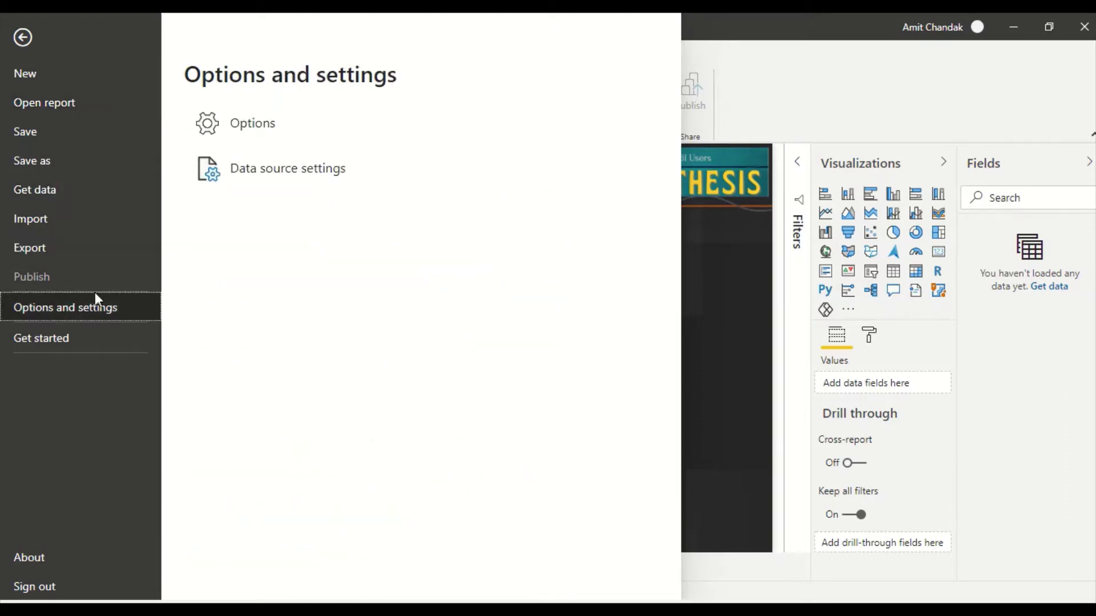
{"action": "left_click", "coordinate": [234, 131]}
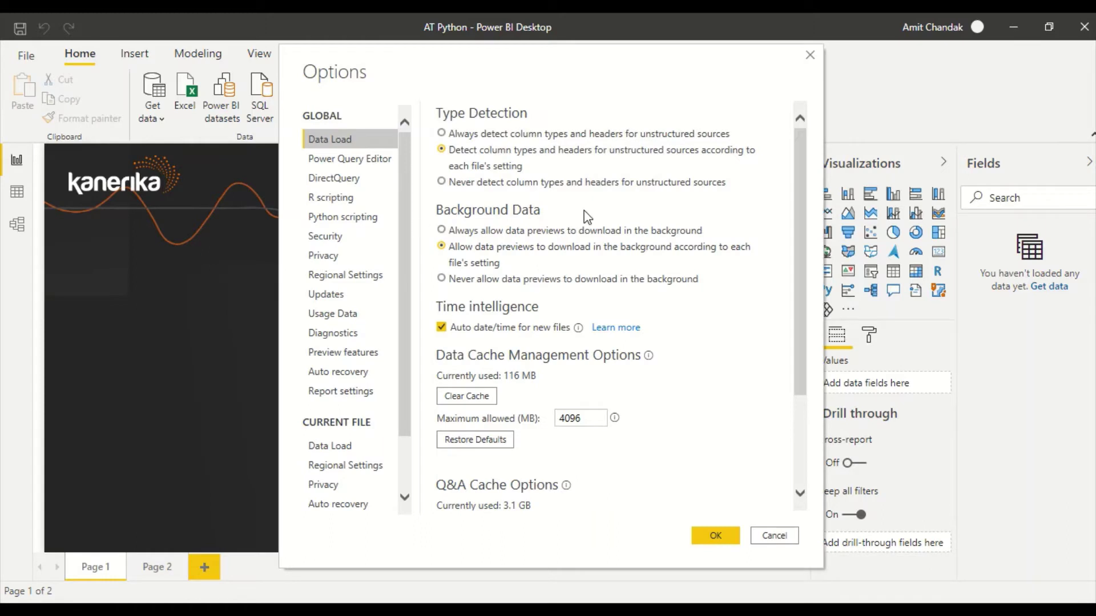
{"action": "left_click", "coordinate": [327, 218]}
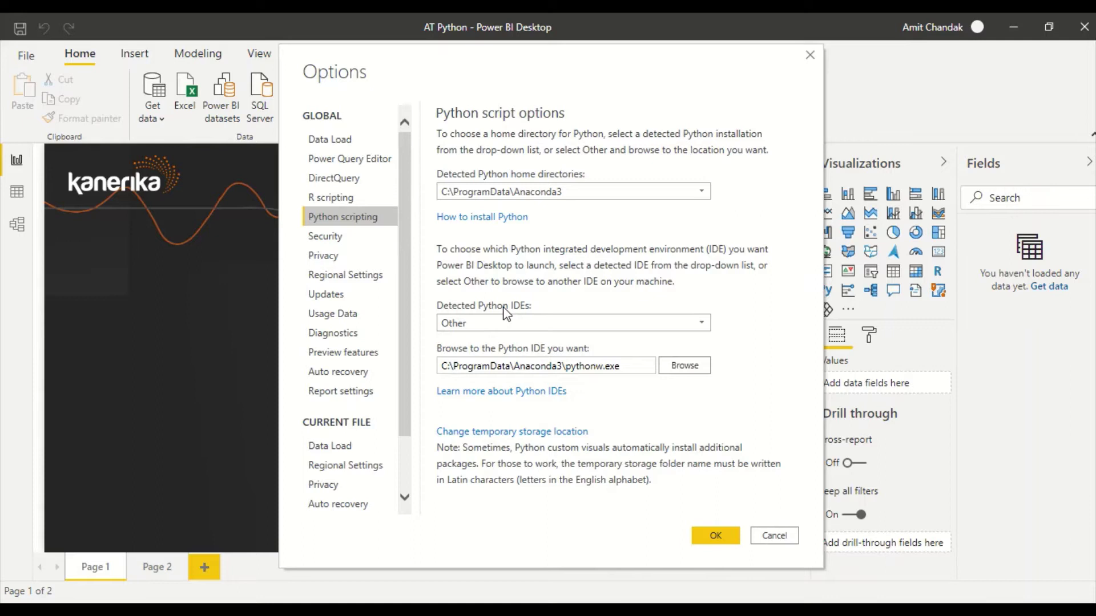
{"action": "left_click", "coordinate": [505, 366]}
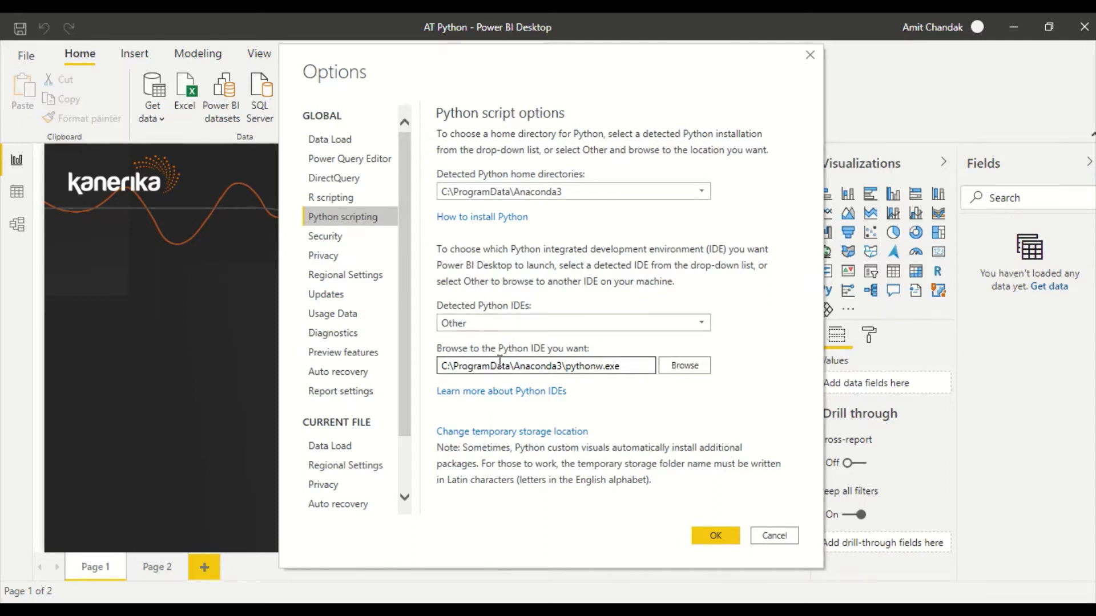
{"action": "double_click", "coordinate": [591, 367]}
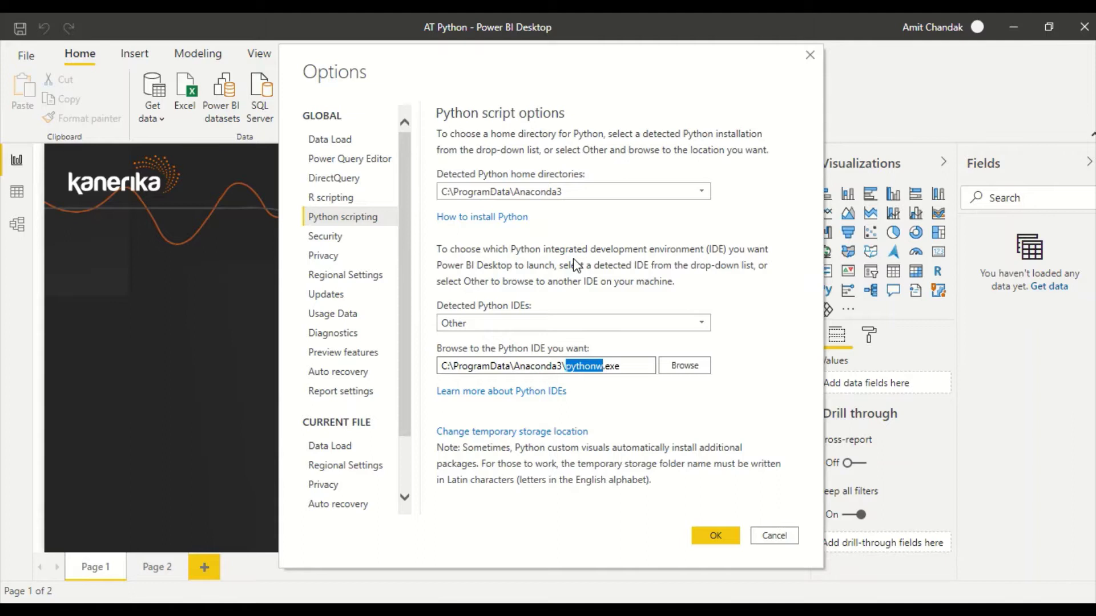
{"action": "left_click", "coordinate": [774, 535]}
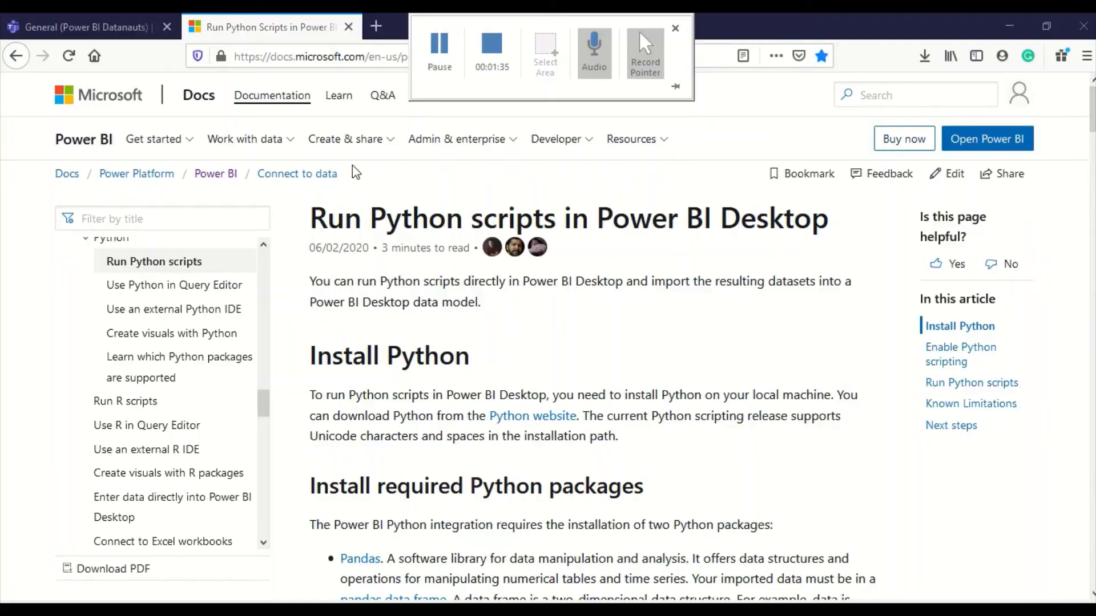
Copy the sample pandas DataFrame code from the Prepare a Python script section and return to Power BI
{"action": "scroll", "coordinate": [591, 317], "scroll_direction": "down", "scroll_amount": 8}
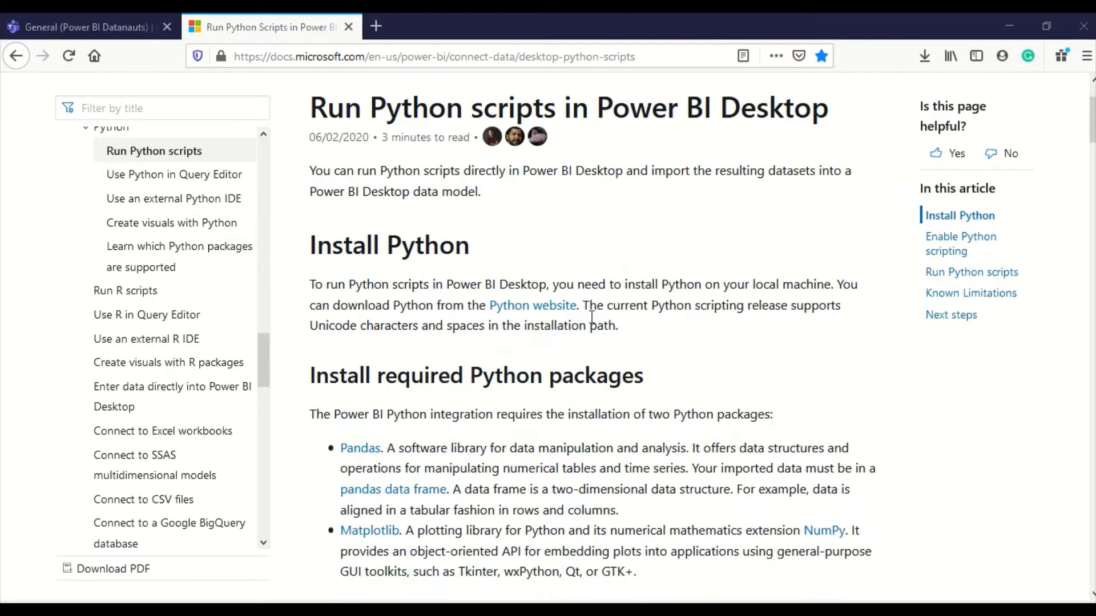
{"action": "scroll", "coordinate": [590, 317], "scroll_direction": "down", "scroll_amount": 4}
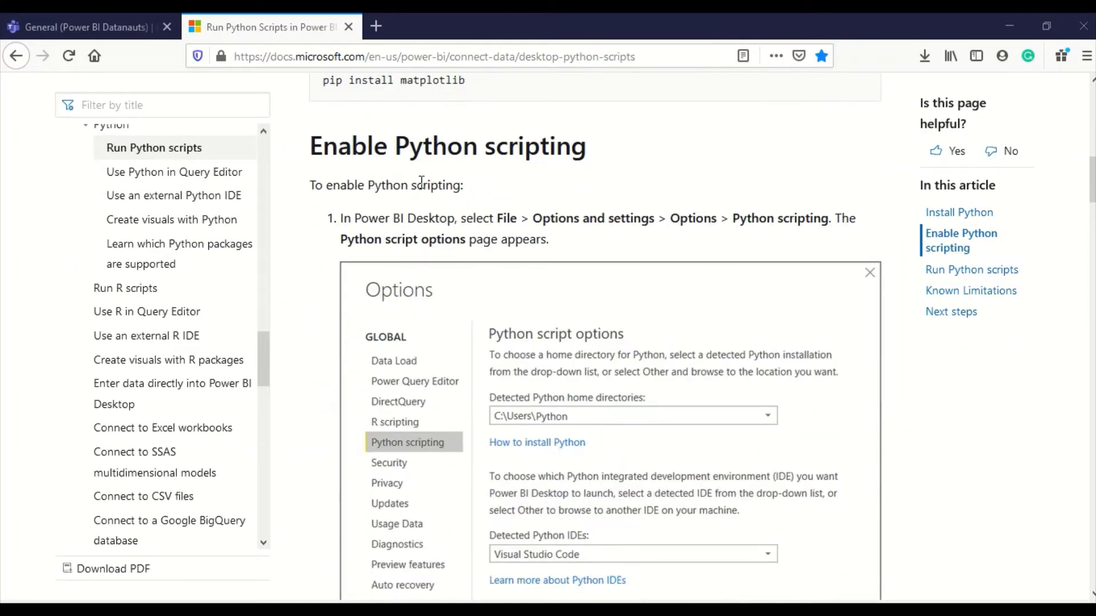
{"action": "scroll", "coordinate": [349, 181], "scroll_direction": "up", "scroll_amount": 2}
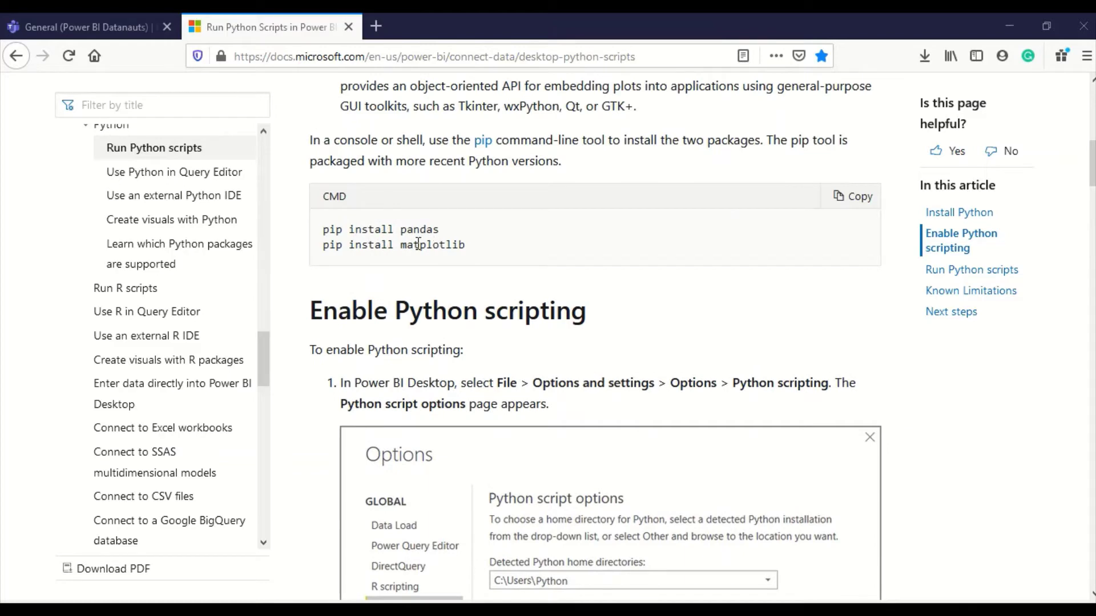
{"action": "scroll", "coordinate": [415, 241], "scroll_direction": "down", "scroll_amount": 6}
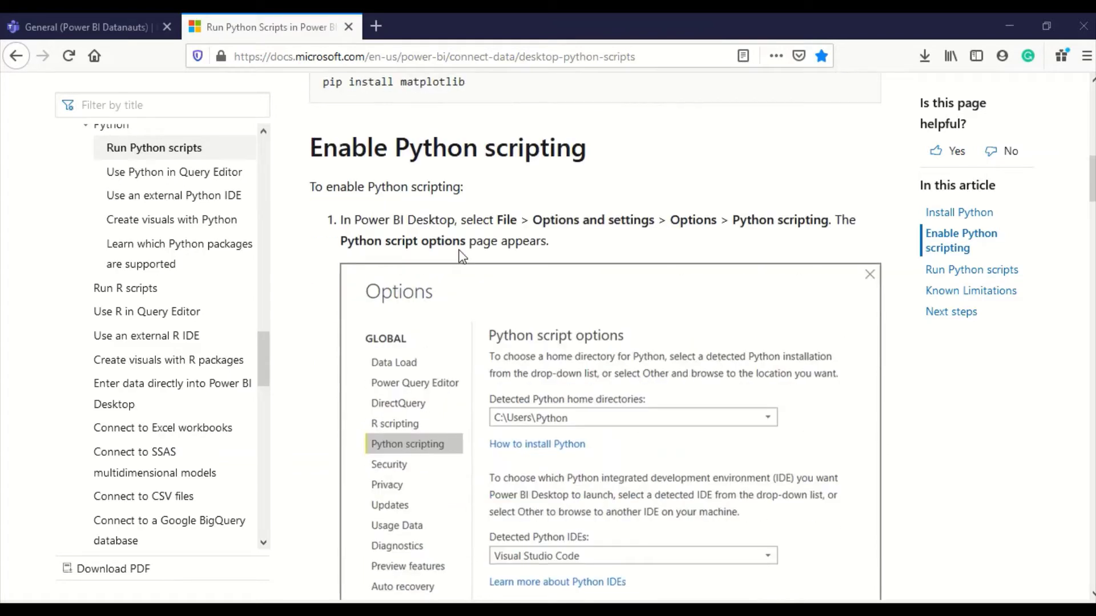
{"action": "scroll", "coordinate": [505, 248], "scroll_direction": "down", "scroll_amount": 4}
{"action": "scroll", "coordinate": [503, 247], "scroll_direction": "up", "scroll_amount": 2}
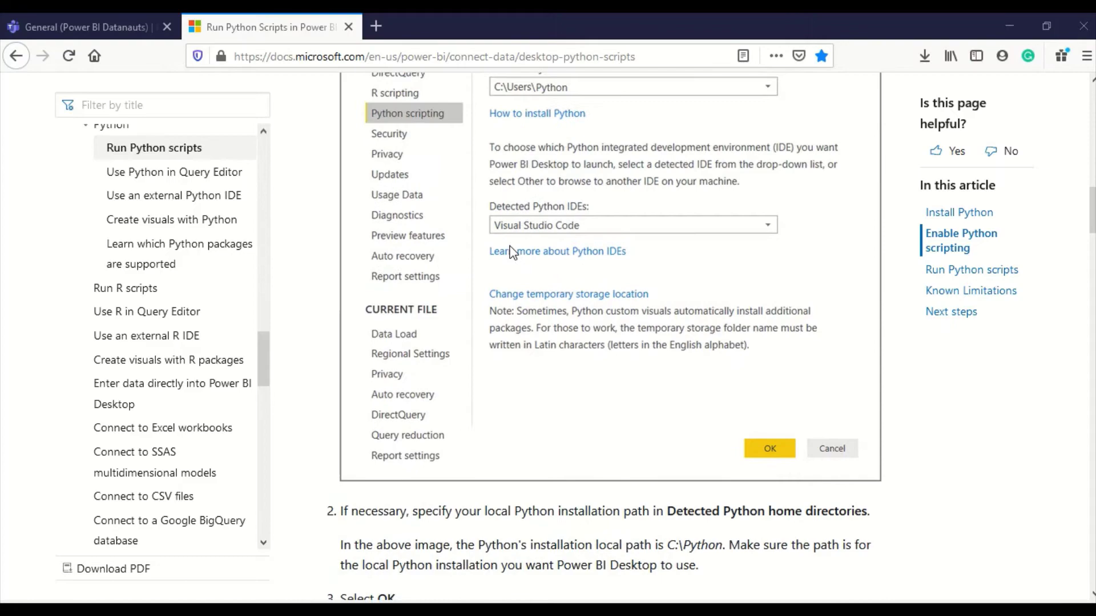
{"action": "scroll", "coordinate": [519, 223], "scroll_direction": "down", "scroll_amount": 3}
{"action": "scroll", "coordinate": [520, 228], "scroll_direction": "down", "scroll_amount": 8}
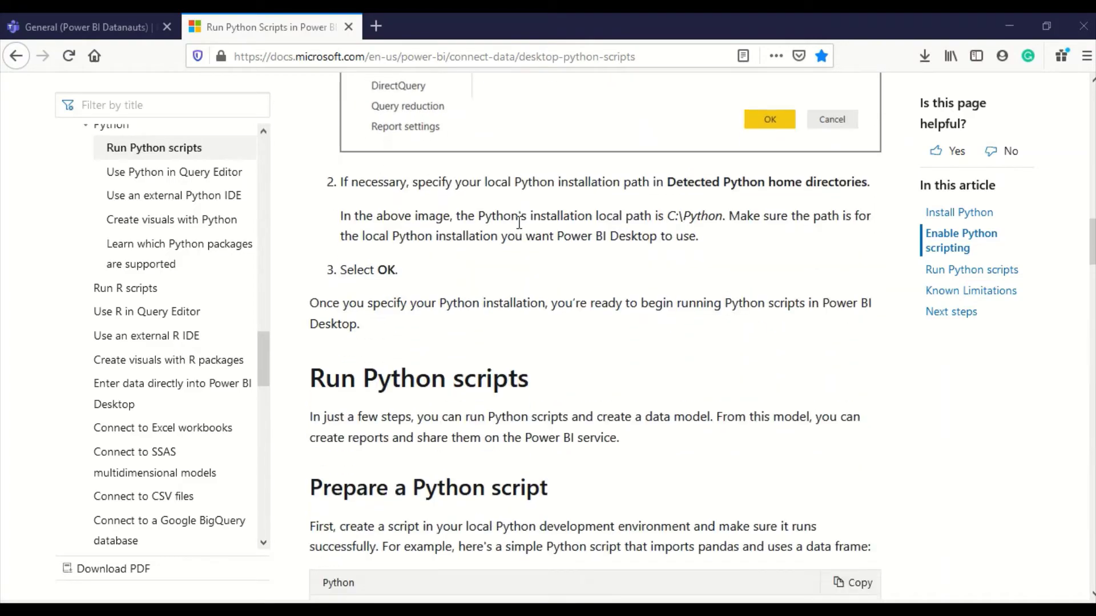
{"action": "scroll", "coordinate": [521, 229], "scroll_direction": "down", "scroll_amount": 2}
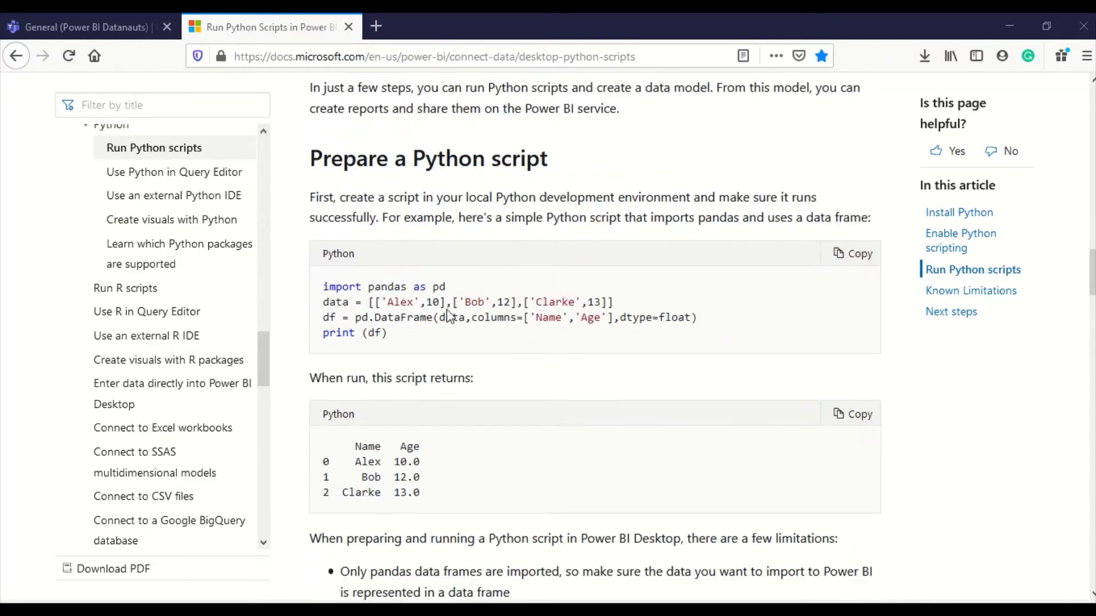
{"action": "left_click_drag", "start_coordinate": [407, 342], "coordinate": [326, 291]}
{"action": "key", "text": "ctrl+c"}
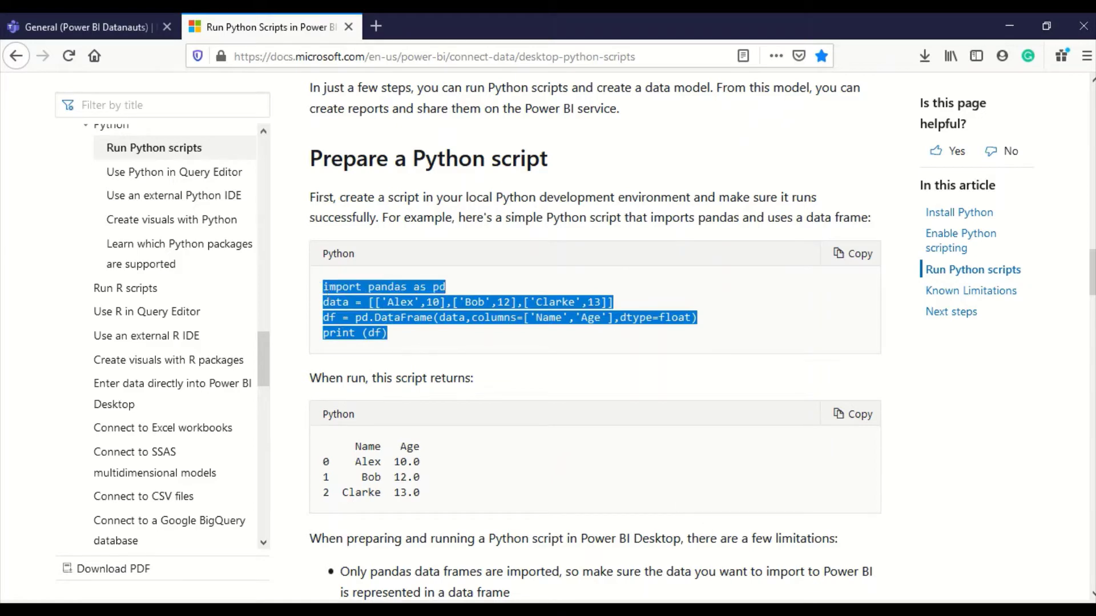
{"action": "key", "text": "alt+Tab"}
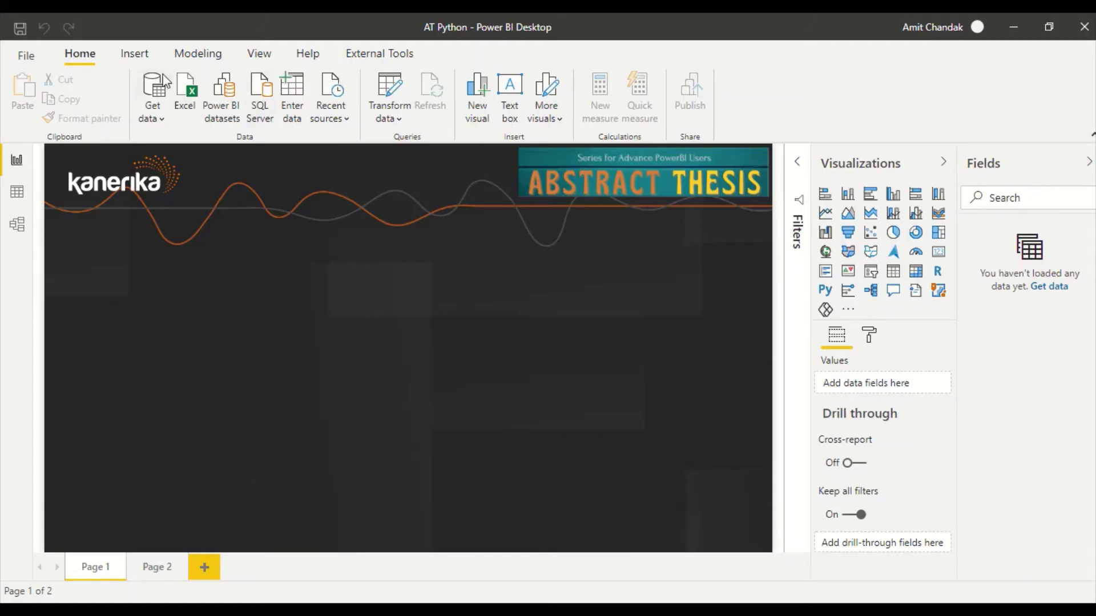
Connect a Python script data source found by searching 'Python' and paste in the Name/Age DataFrame script
{"action": "left_click", "coordinate": [163, 119]}
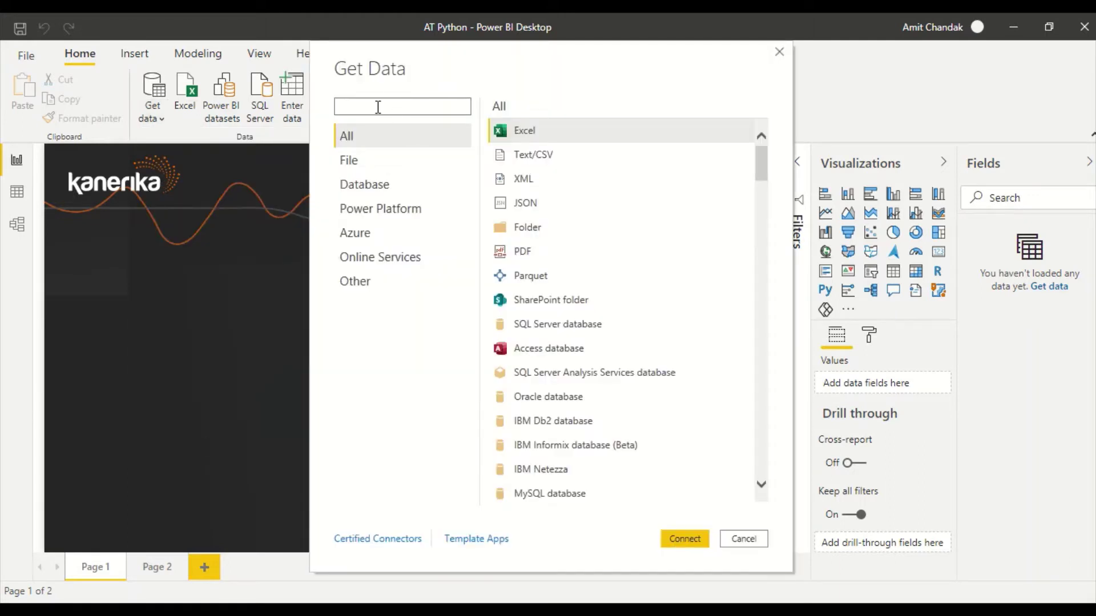
{"action": "type", "text": "Python"}
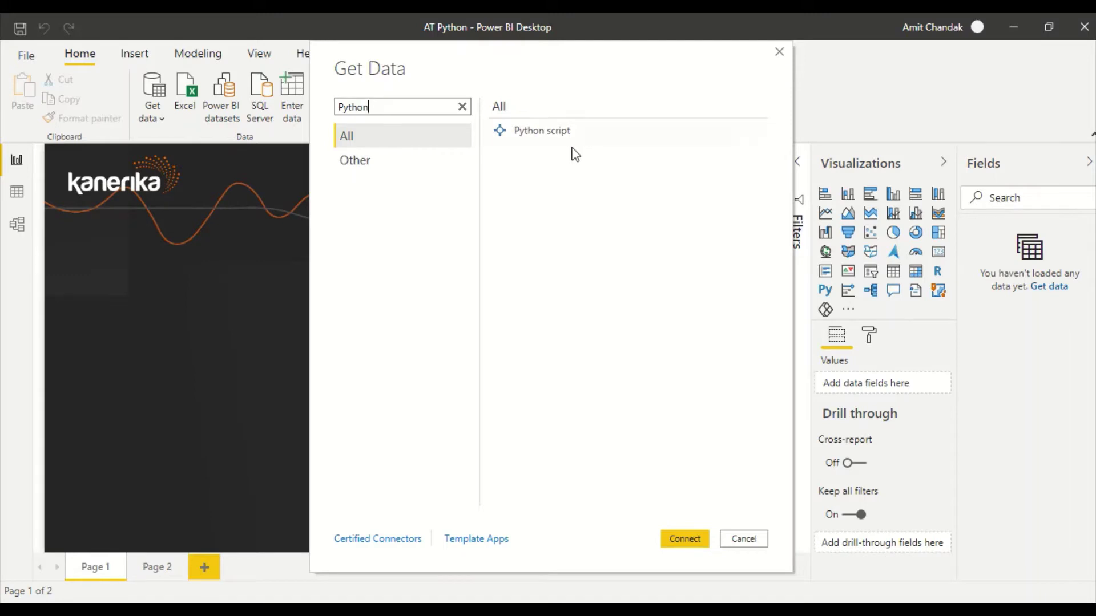
{"action": "left_click", "coordinate": [549, 138]}
{"action": "left_click", "coordinate": [684, 539]}
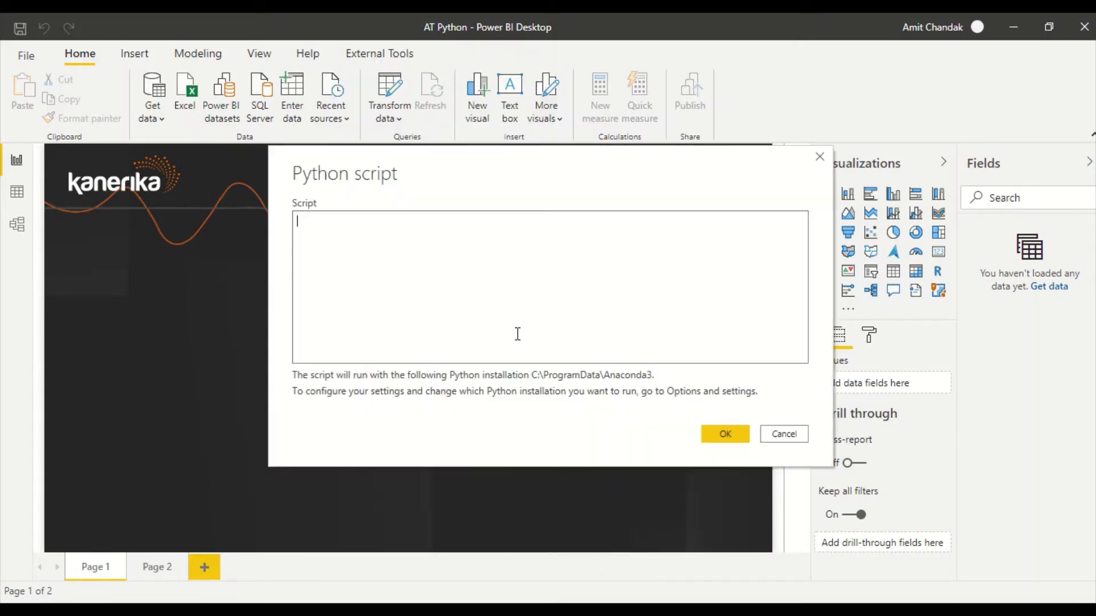
{"action": "key", "text": "ctrl+v"}
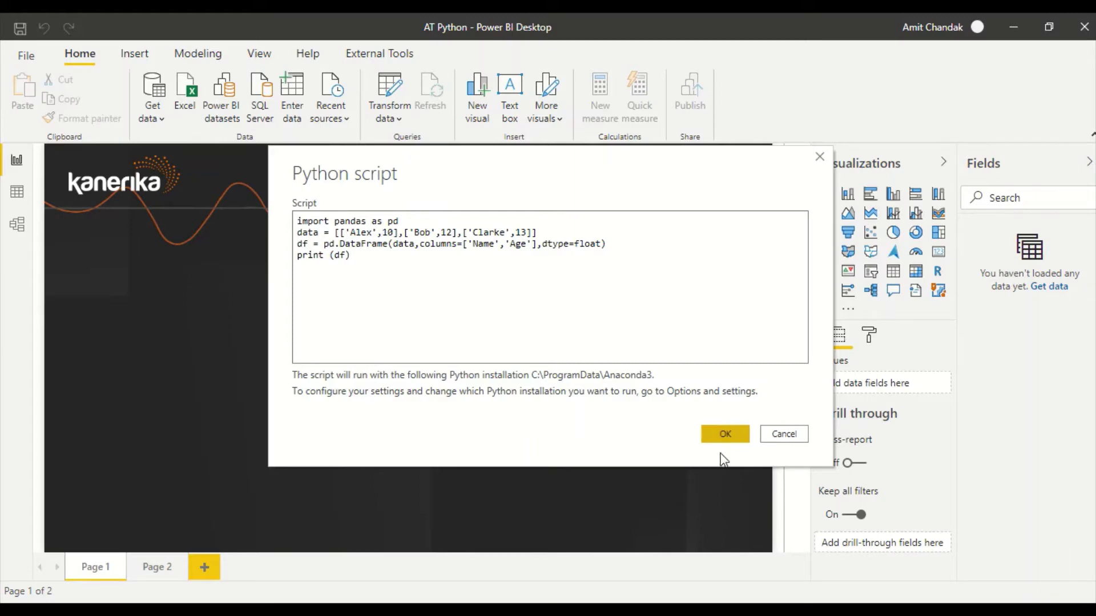
Browse back through earlier conda install commands in the Anaconda prompt, then move to the Notepad++ notes
{"action": "mouse_move", "coordinate": [700, 578]}
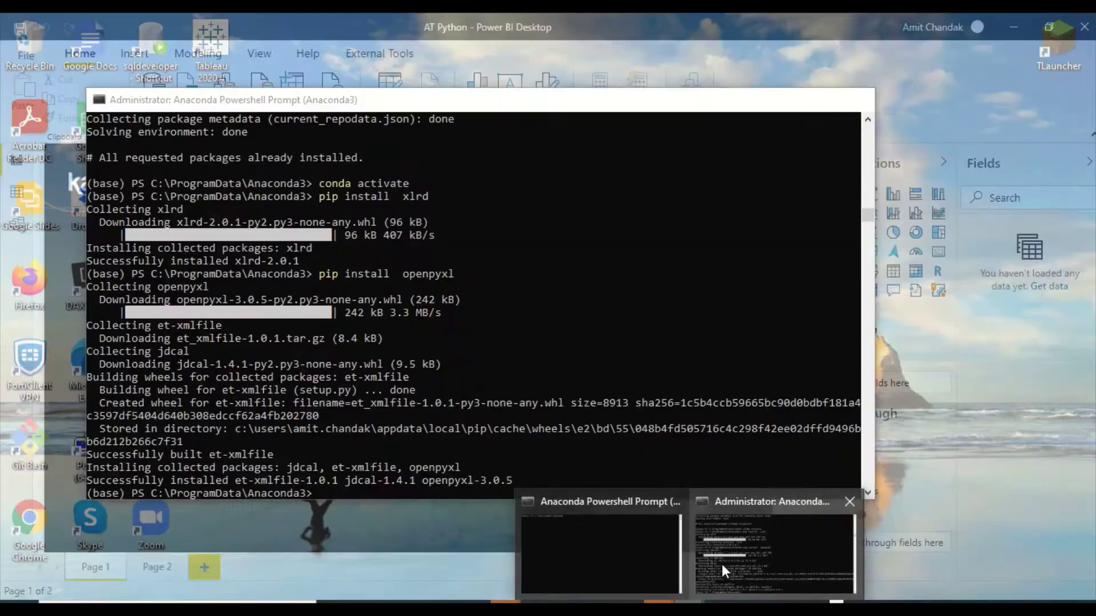
{"action": "left_click", "coordinate": [722, 564]}
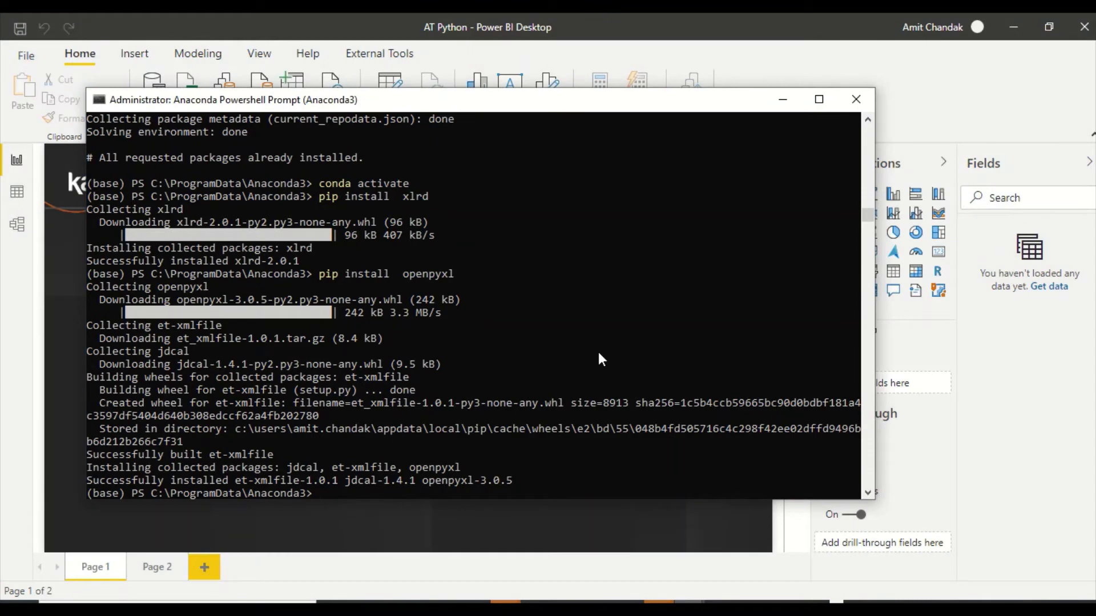
{"action": "key", "text": "Up"}
{"action": "key", "text": "Up"}
{"action": "key", "text": "Up"}
{"action": "key", "text": "Up"}
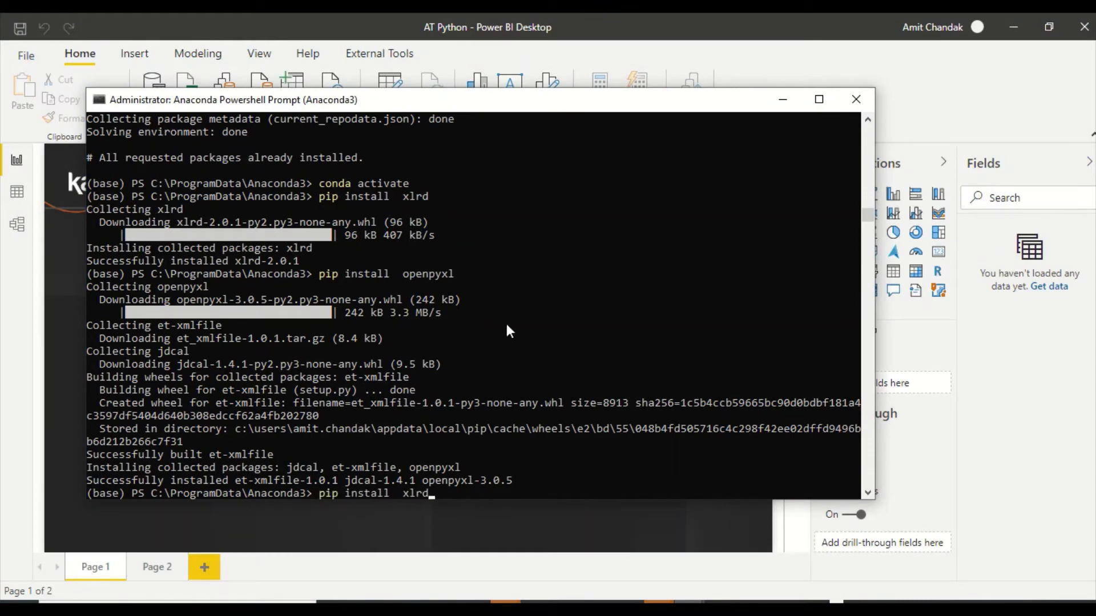
{"action": "key", "text": "Up"}
{"action": "key", "text": "Up"}
{"action": "key", "text": "Up"}
{"action": "key", "text": "Up"}
{"action": "key", "text": "Up"}
{"action": "key", "text": "Up"}
{"action": "key", "text": "Up"}
{"action": "key", "text": "Up"}
{"action": "key", "text": "Up"}
{"action": "key", "text": "Up"}
{"action": "key", "text": "Up"}
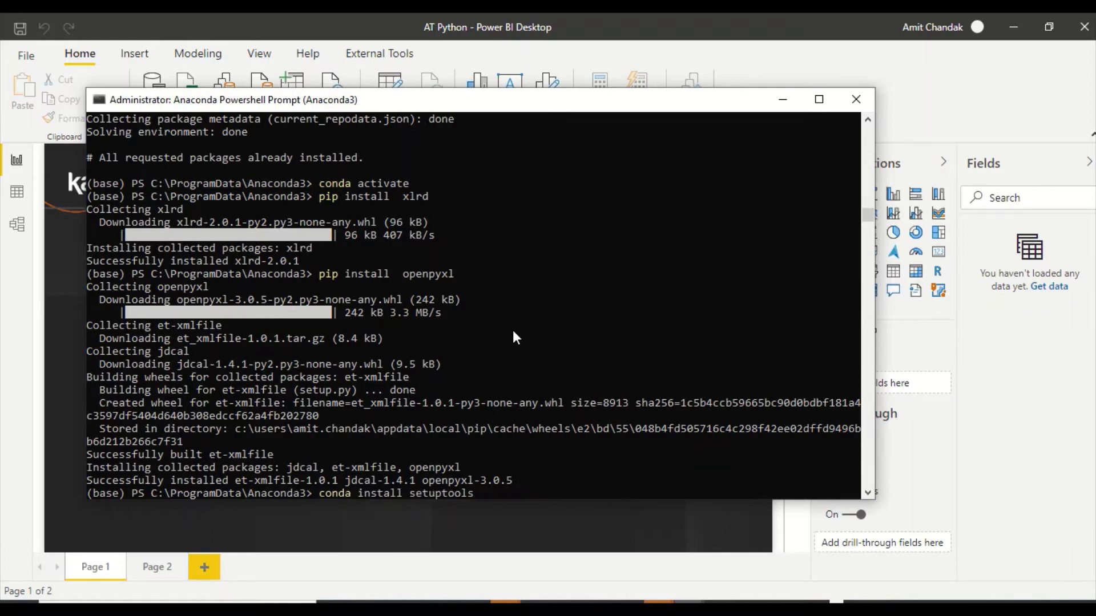
{"action": "key", "text": "Up"}
{"action": "key", "text": "Up"}
{"action": "key", "text": "Up"}
{"action": "key", "text": "Up"}
{"action": "key", "text": "Up"}
{"action": "key", "text": "Up"}
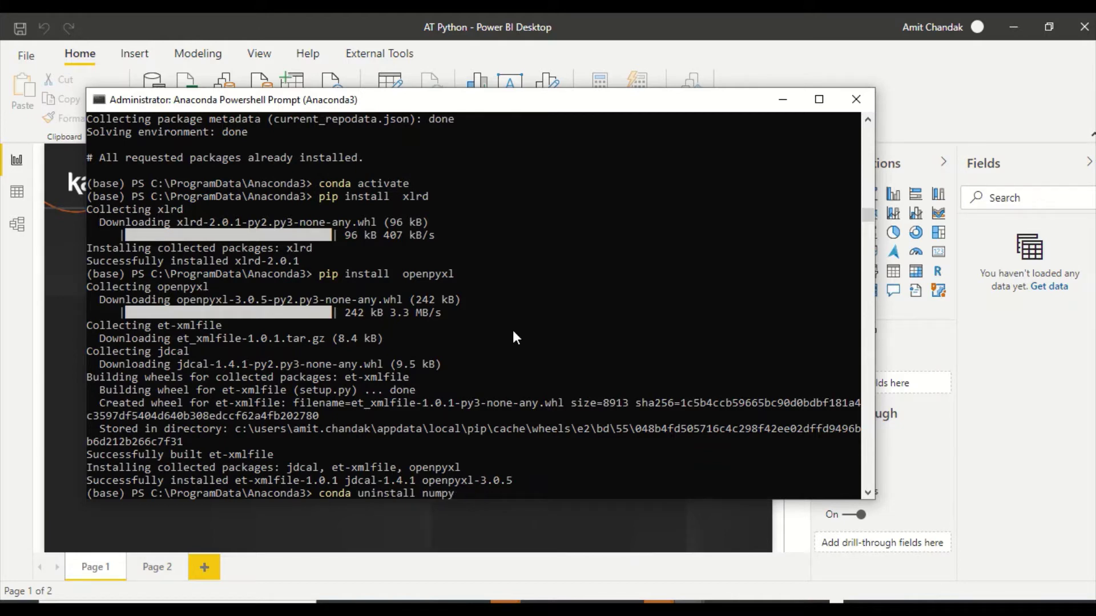
{"action": "key", "text": "Up"}
{"action": "key", "text": "Up"}
{"action": "key", "text": "Up"}
{"action": "key", "text": "Up"}
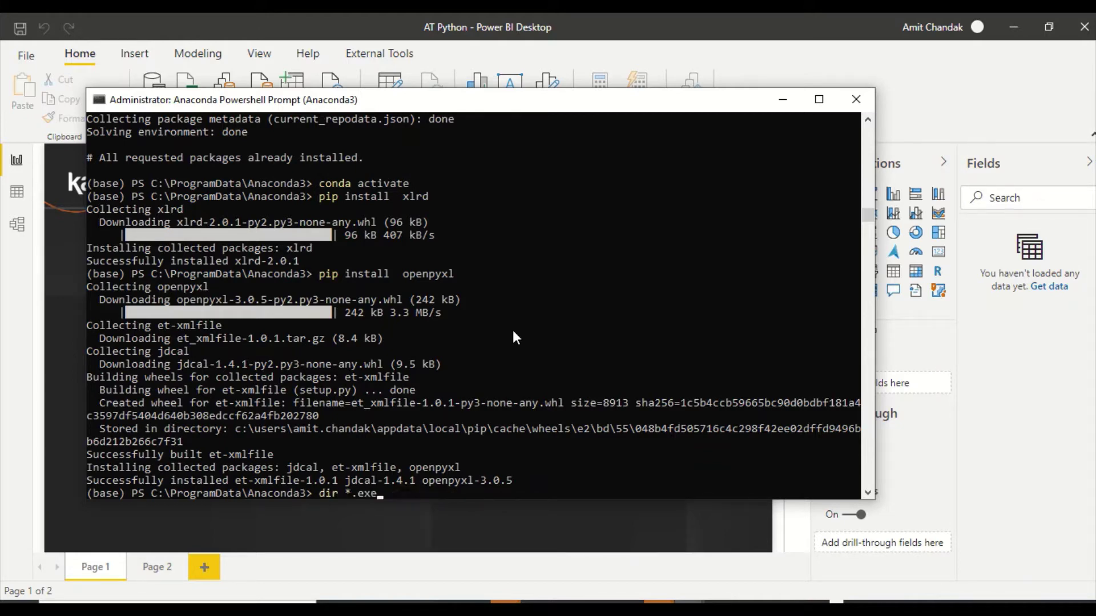
{"action": "key", "text": "Up"}
{"action": "key", "text": "Up"}
{"action": "key", "text": "Up"}
{"action": "key", "text": "Up"}
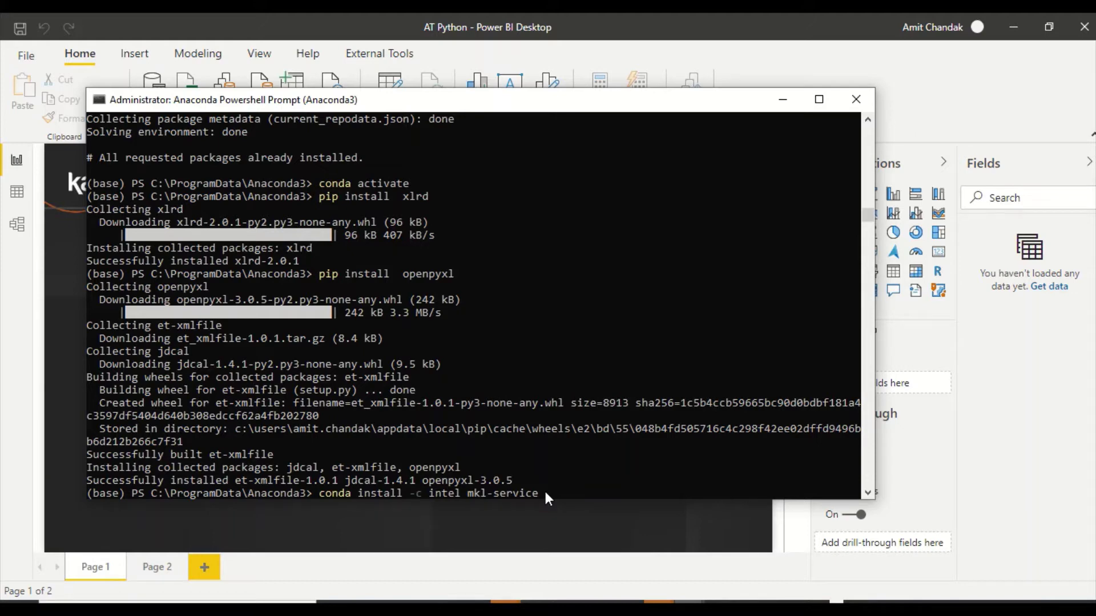
{"action": "key", "text": "alt+Tab"}
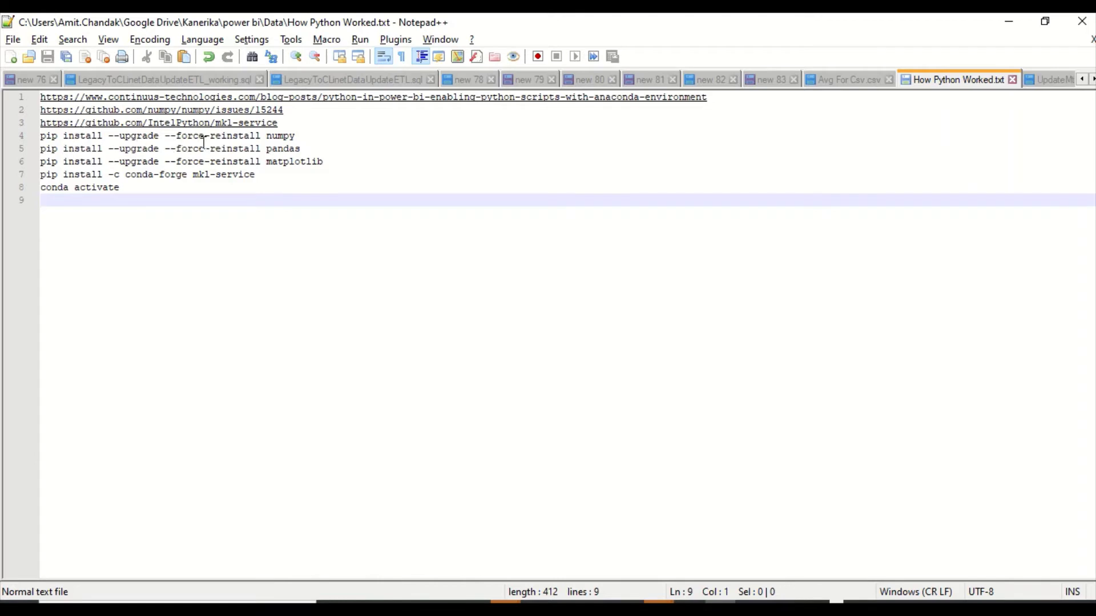
Highlight 'reinstall' and the mkl-service package name in the notes, then go back to the Python script dialog
{"action": "double_click", "coordinate": [227, 137]}
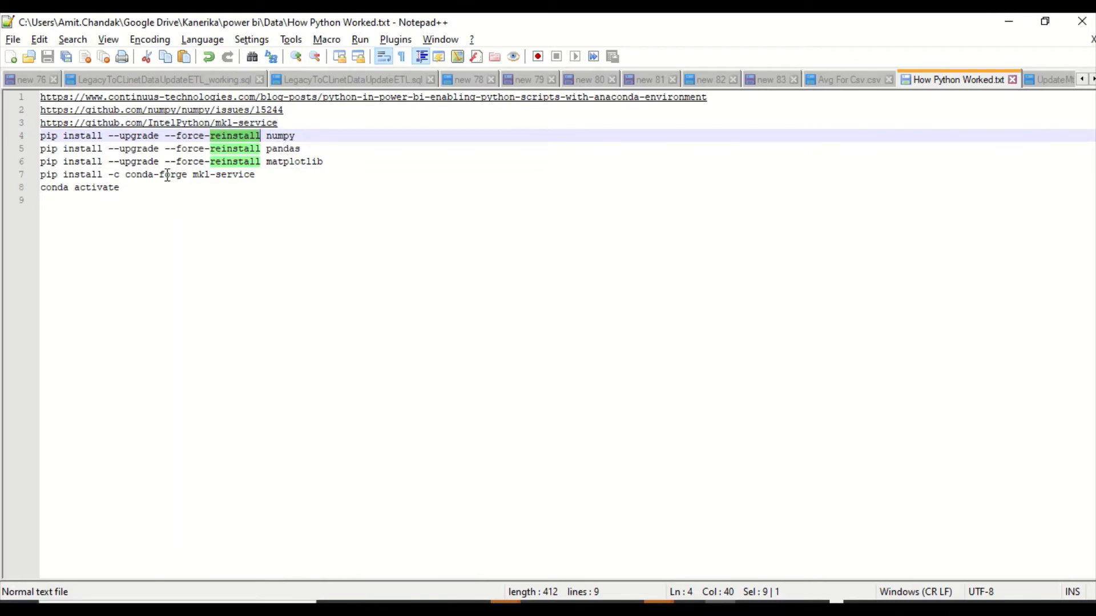
{"action": "double_click", "coordinate": [229, 174]}
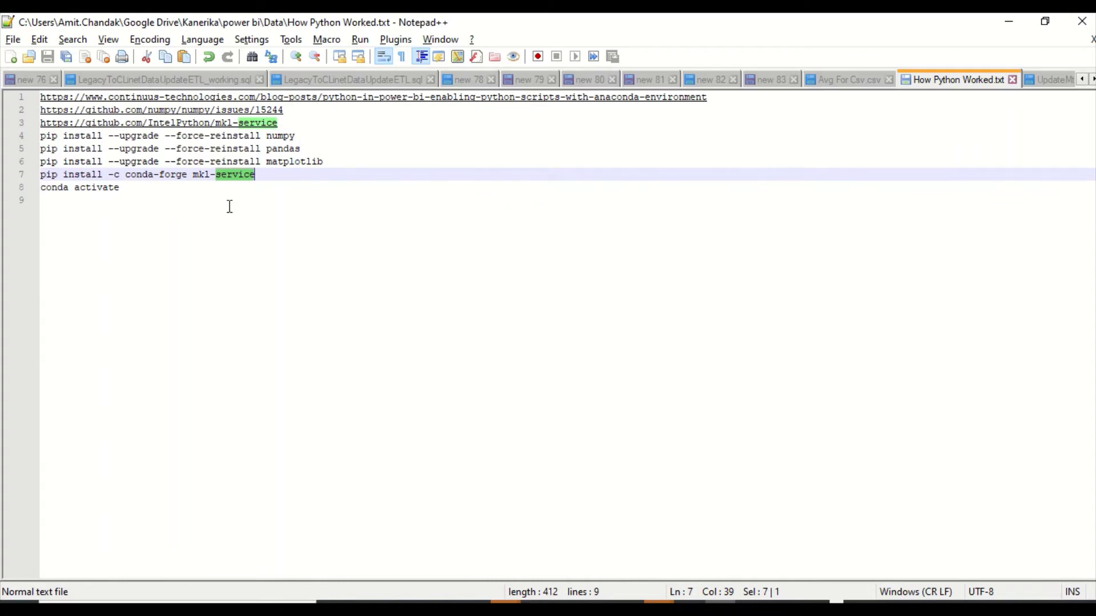
{"action": "key", "text": "alt+Tab"}
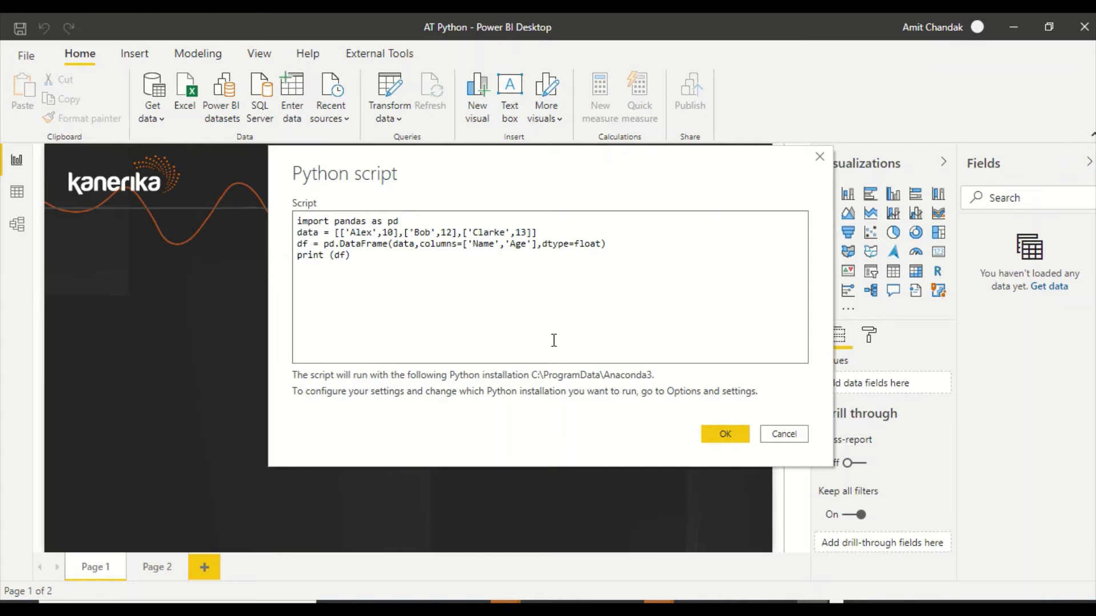
Run the DataFrame script and load the df table from the Python folder in Navigator
{"action": "left_click", "coordinate": [734, 434]}
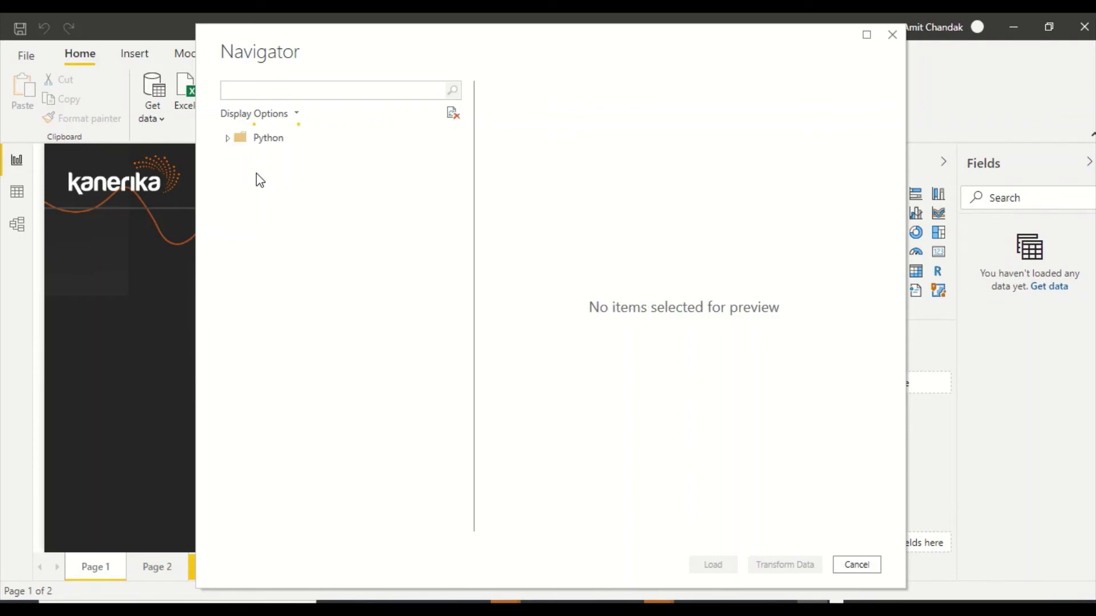
{"action": "left_click", "coordinate": [233, 137]}
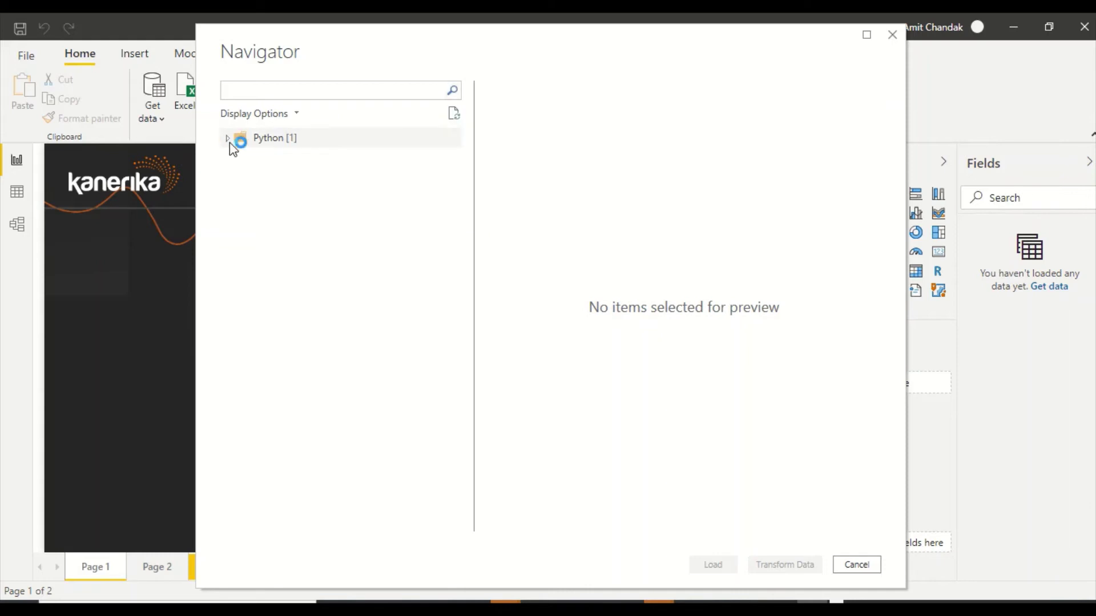
{"action": "left_click", "coordinate": [228, 139]}
{"action": "left_click", "coordinate": [245, 157]}
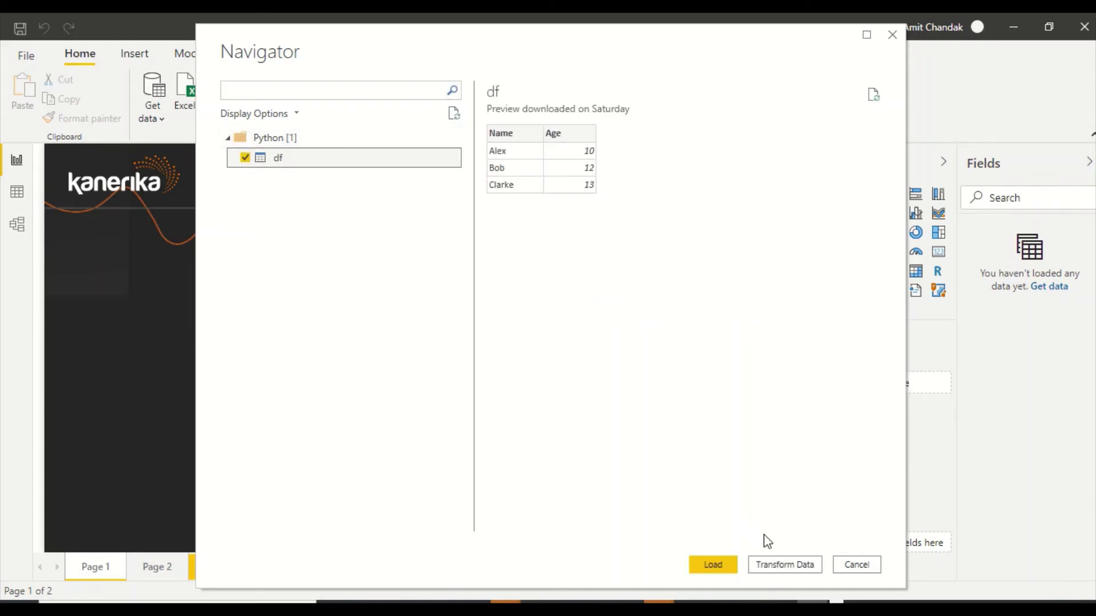
{"action": "left_click", "coordinate": [724, 568]}
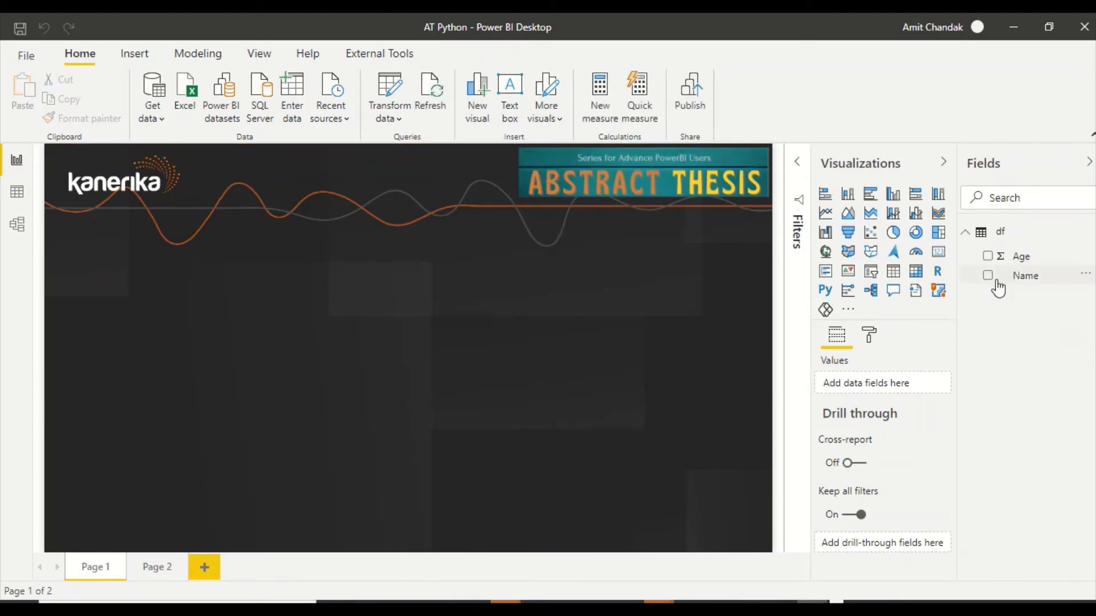
Place a centred, enlarged table visual showing df's Name and Age fields, then bring up the Jupyter notebook
{"action": "left_click", "coordinate": [894, 271]}
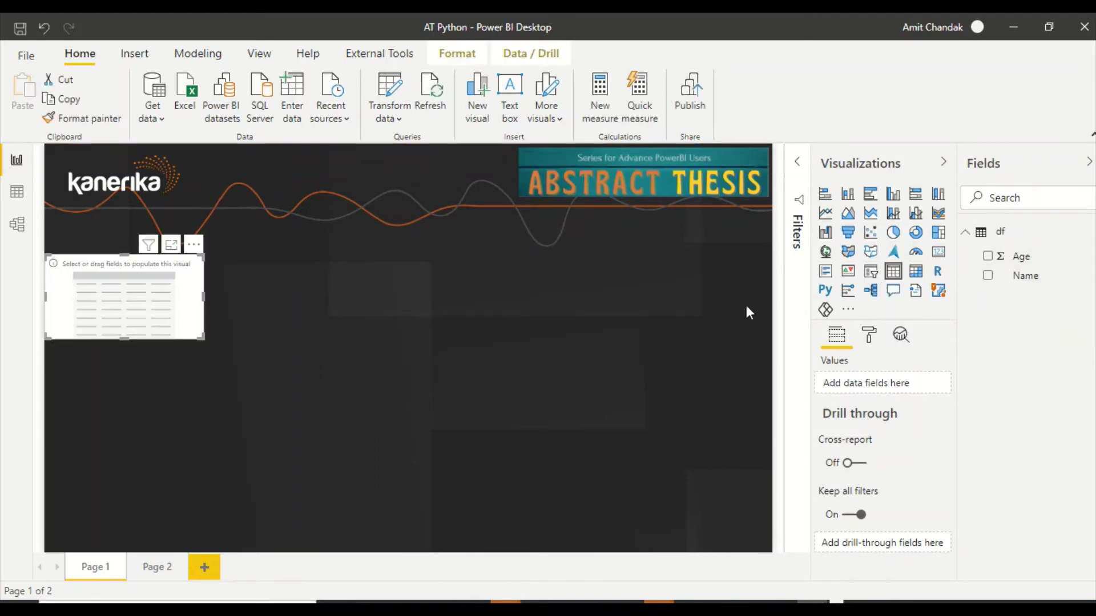
{"action": "left_click_drag", "start_coordinate": [166, 303], "coordinate": [397, 332]}
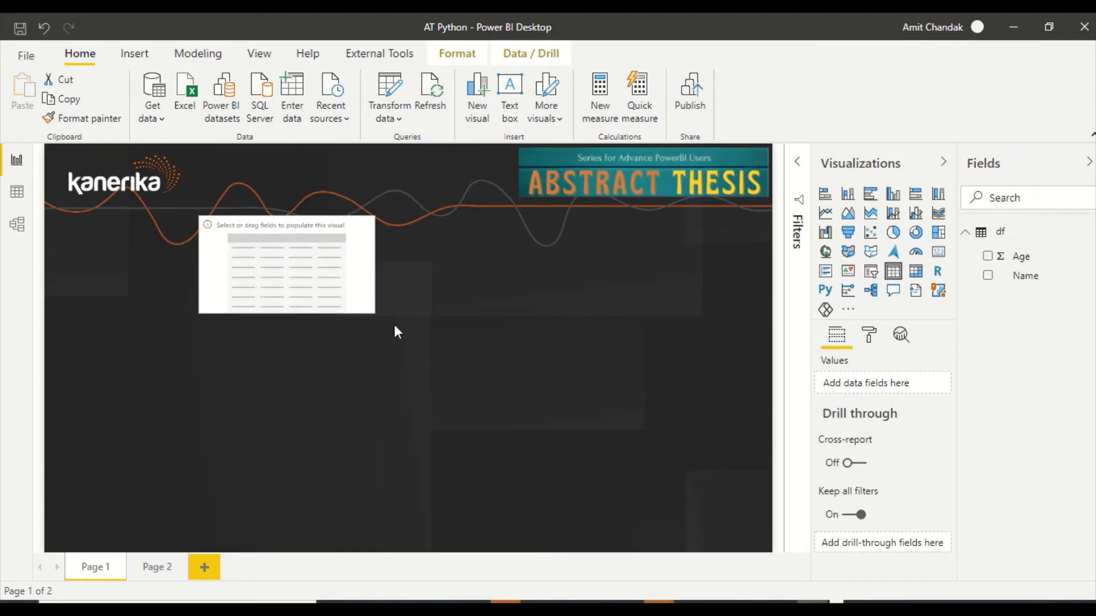
{"action": "left_click_drag", "start_coordinate": [1021, 277], "coordinate": [448, 291]}
{"action": "left_click_drag", "start_coordinate": [1022, 254], "coordinate": [324, 264]}
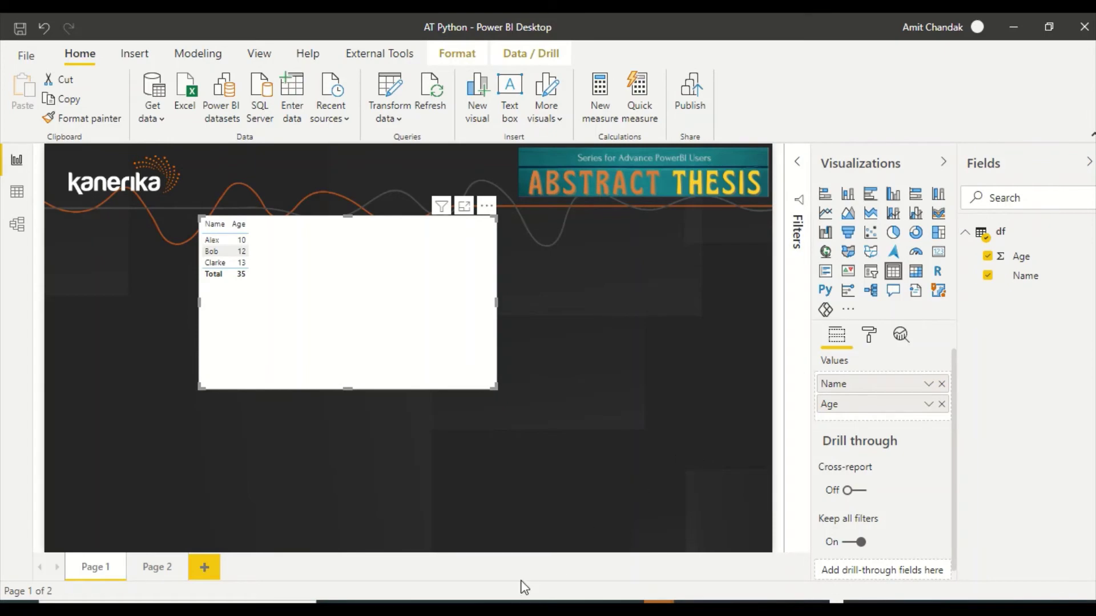
{"action": "mouse_move", "coordinate": [504, 605]}
{"action": "left_click", "coordinate": [456, 579]}
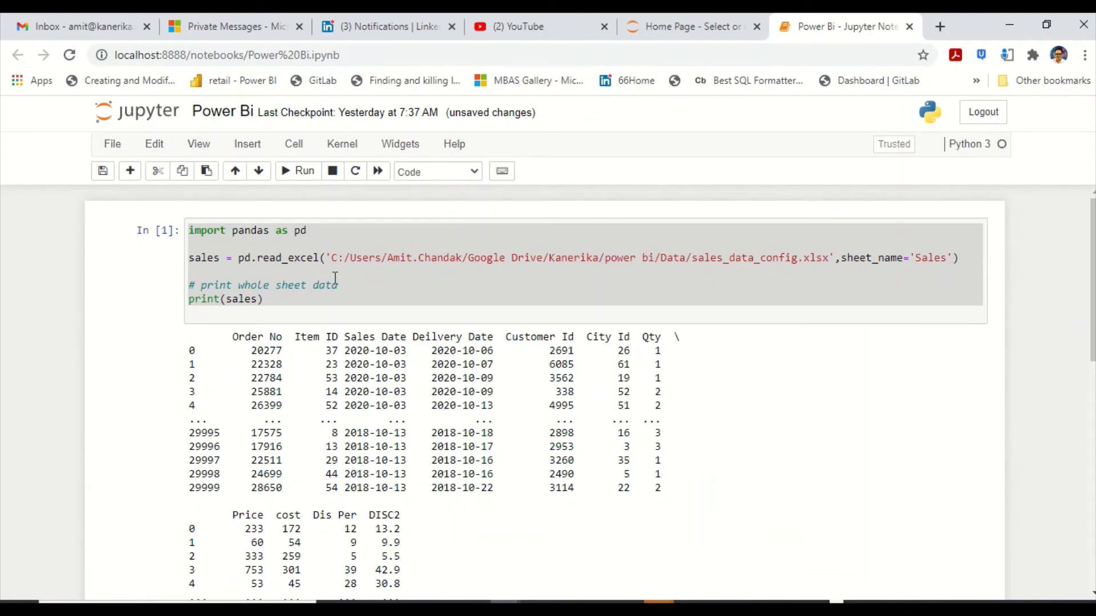
Select the pandas code that reads the Sales sheet of sales_data_config.xlsx in the notebook cell
{"action": "left_click", "coordinate": [316, 297]}
{"action": "left_click_drag", "start_coordinate": [263, 299], "coordinate": [194, 234]}
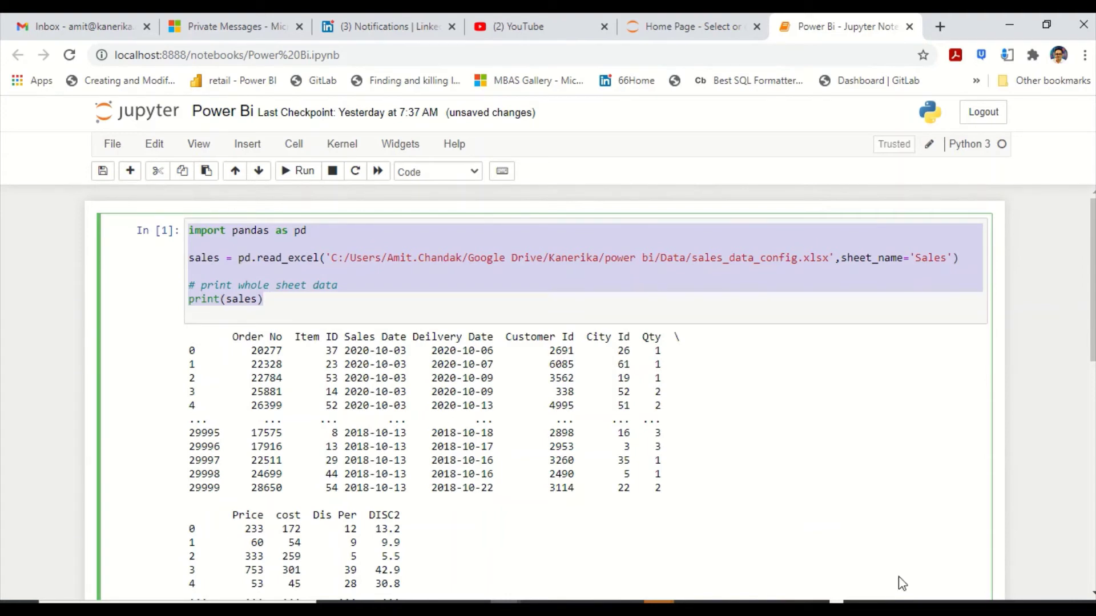
Back in Power BI, choose the Python script connector from the full Get data catalogue by searching 'py'
{"action": "mouse_move", "coordinate": [812, 606]}
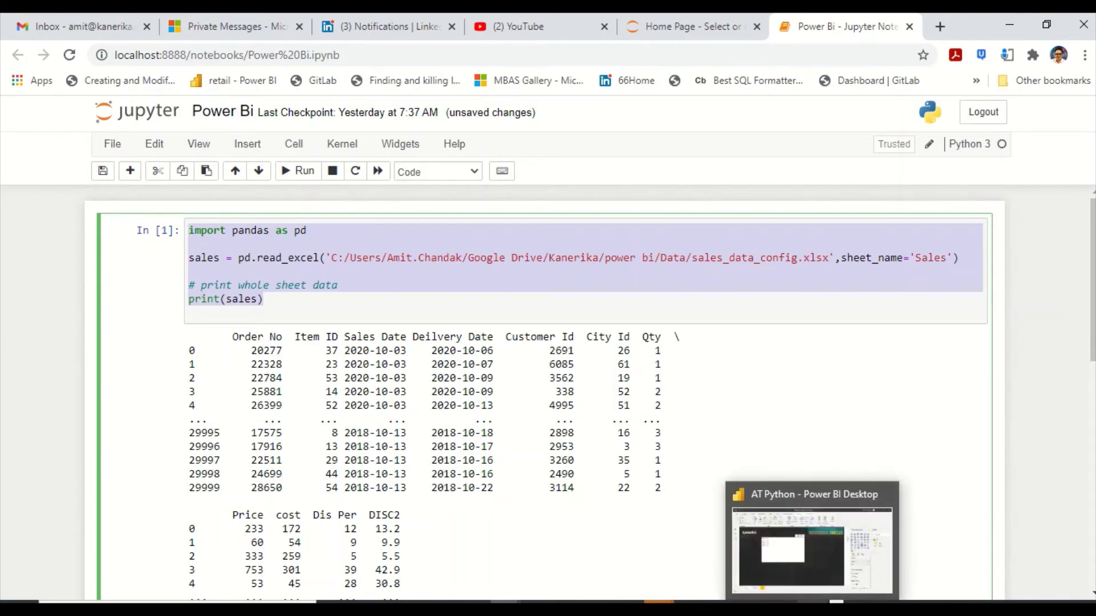
{"action": "left_click", "coordinate": [823, 567]}
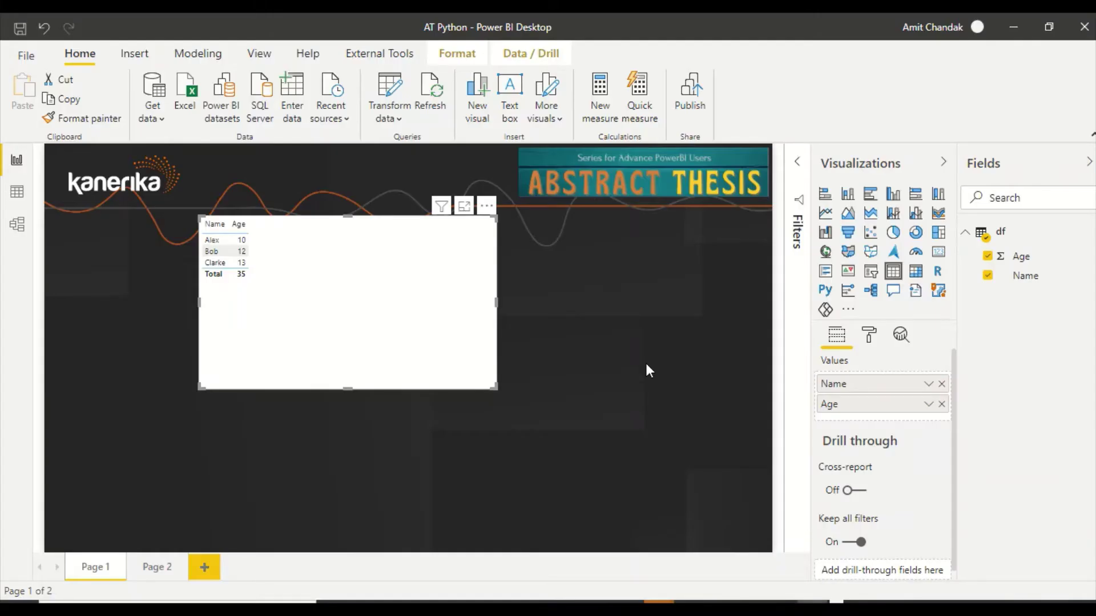
{"action": "left_click", "coordinate": [152, 111]}
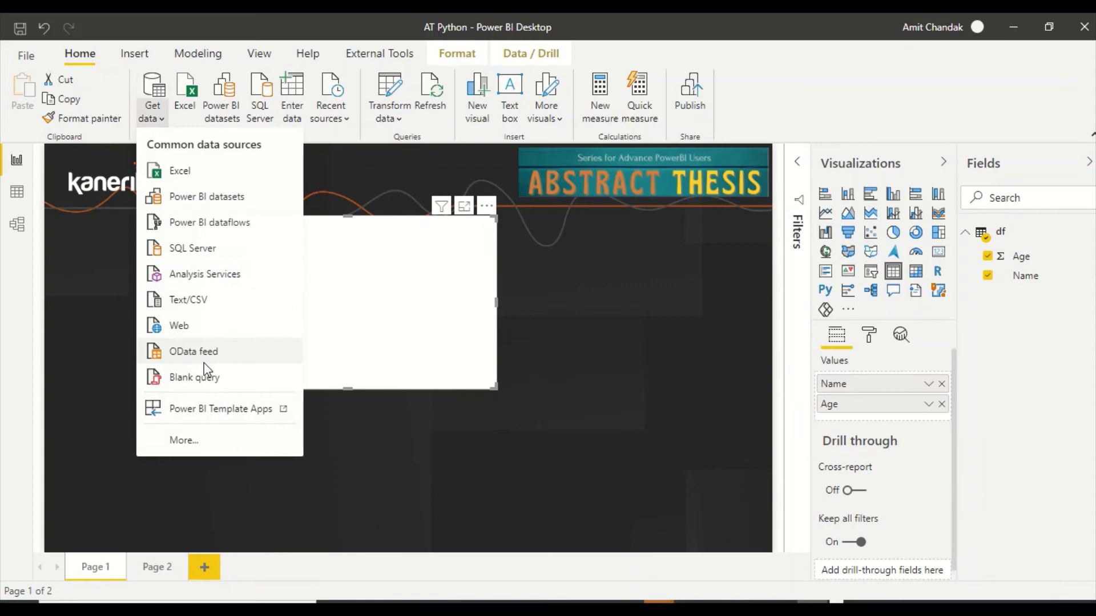
{"action": "left_click", "coordinate": [197, 448]}
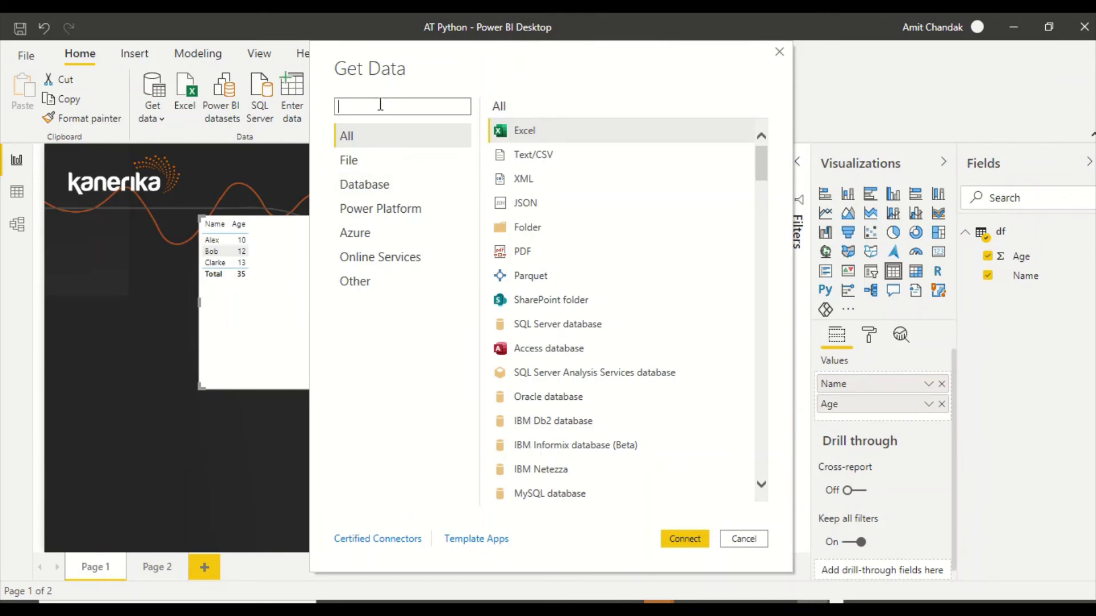
{"action": "type", "text": "py"}
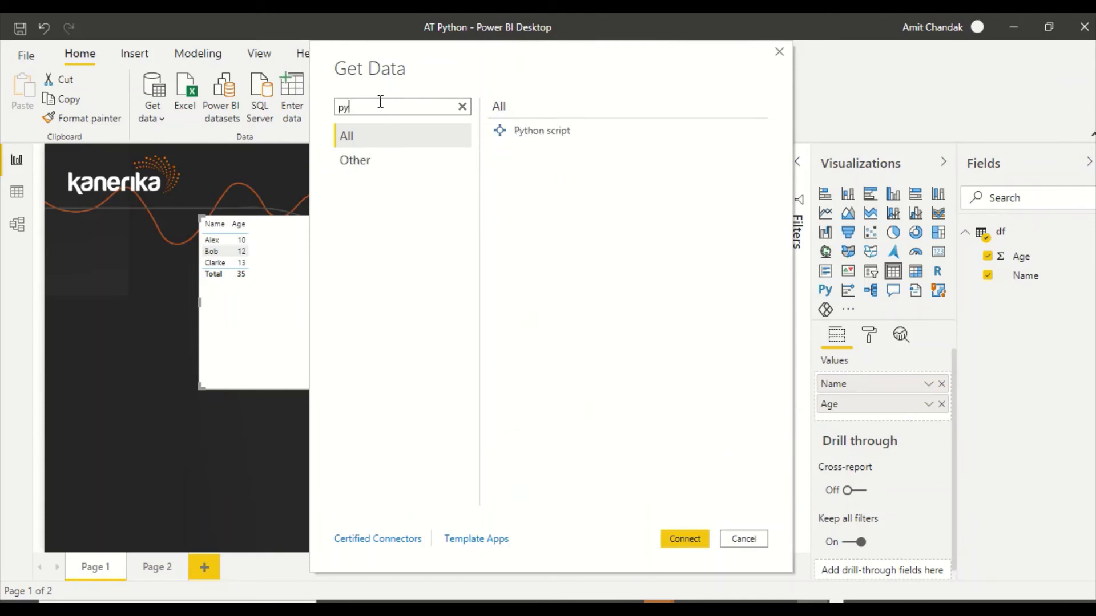
{"action": "left_click", "coordinate": [515, 136]}
{"action": "left_click", "coordinate": [669, 539]}
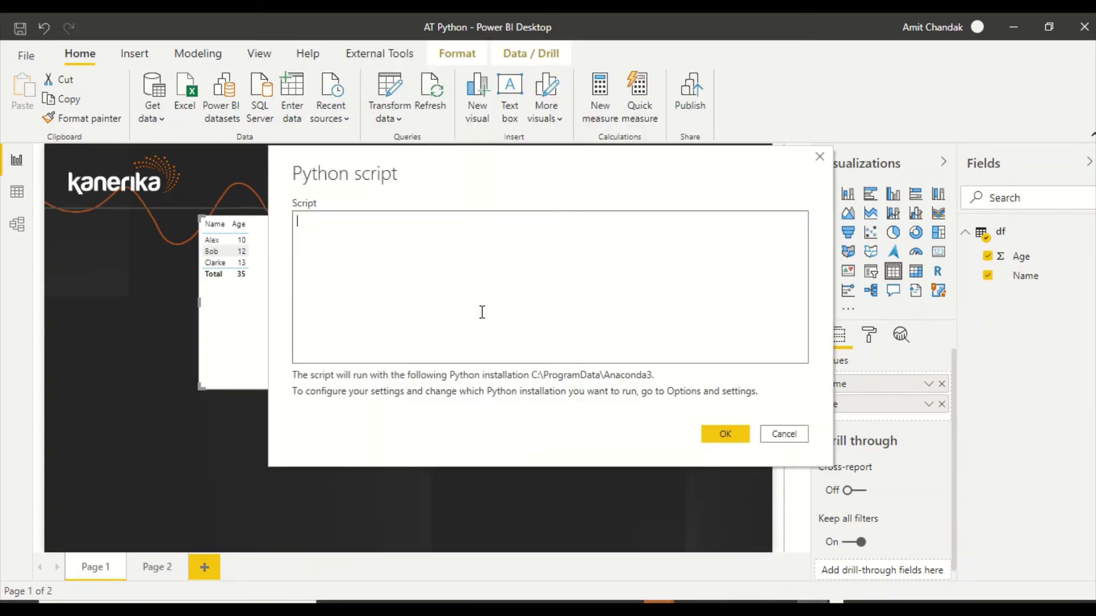
Paste the sales read_excel script into the Script box and run it
{"action": "key", "text": "ctrl+v"}
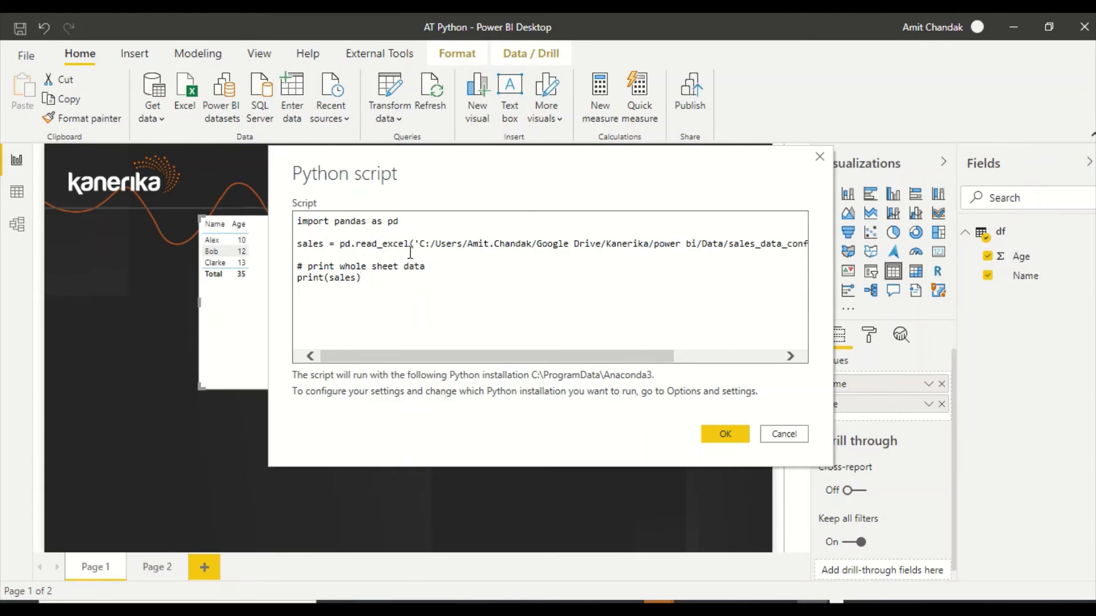
{"action": "left_click_drag", "start_coordinate": [546, 360], "coordinate": [682, 374]}
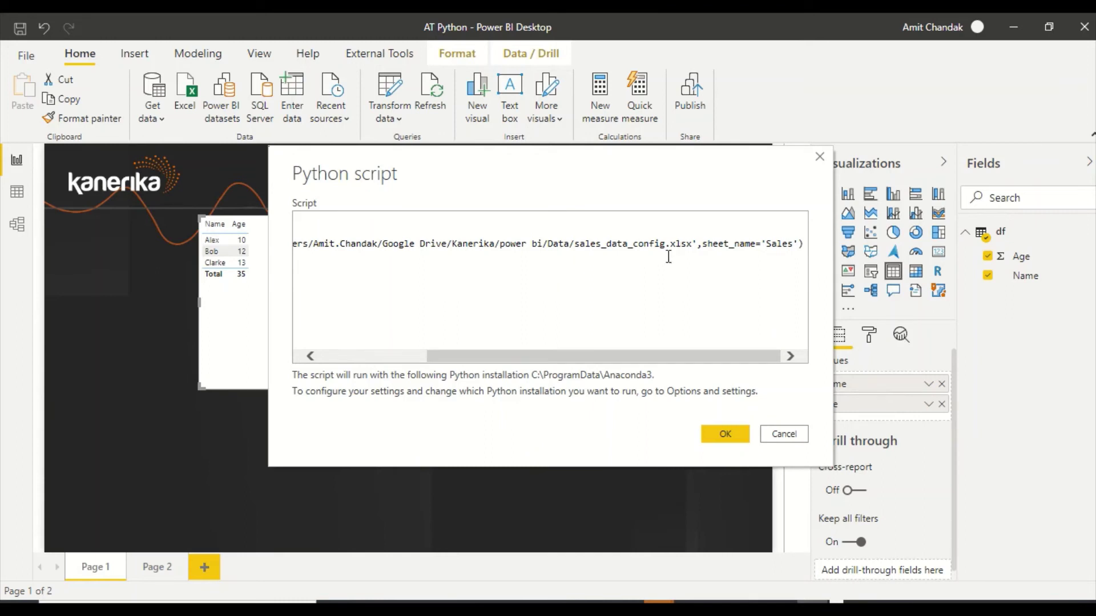
{"action": "left_click", "coordinate": [395, 356]}
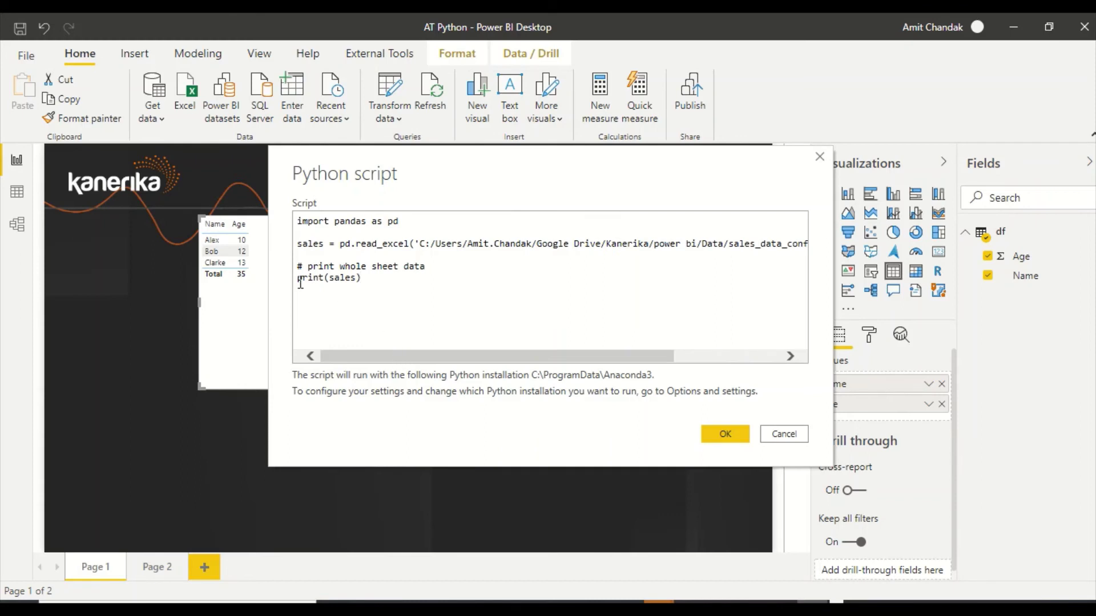
{"action": "left_click", "coordinate": [729, 439]}
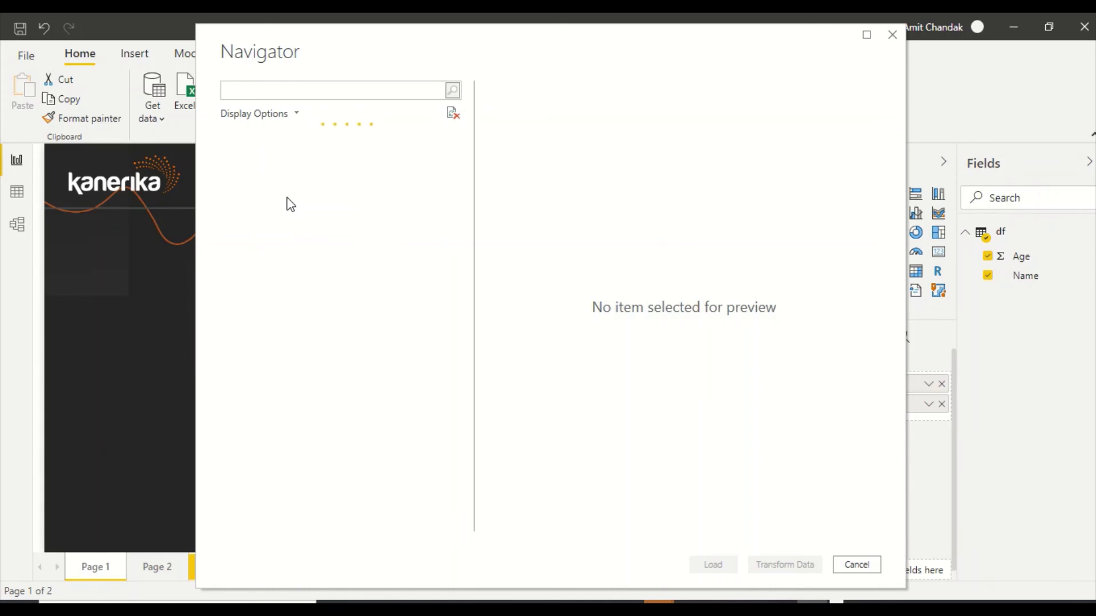
Tick the sales table under Python in Navigator, scroll across its preview columns, and load it
{"action": "left_click", "coordinate": [226, 144]}
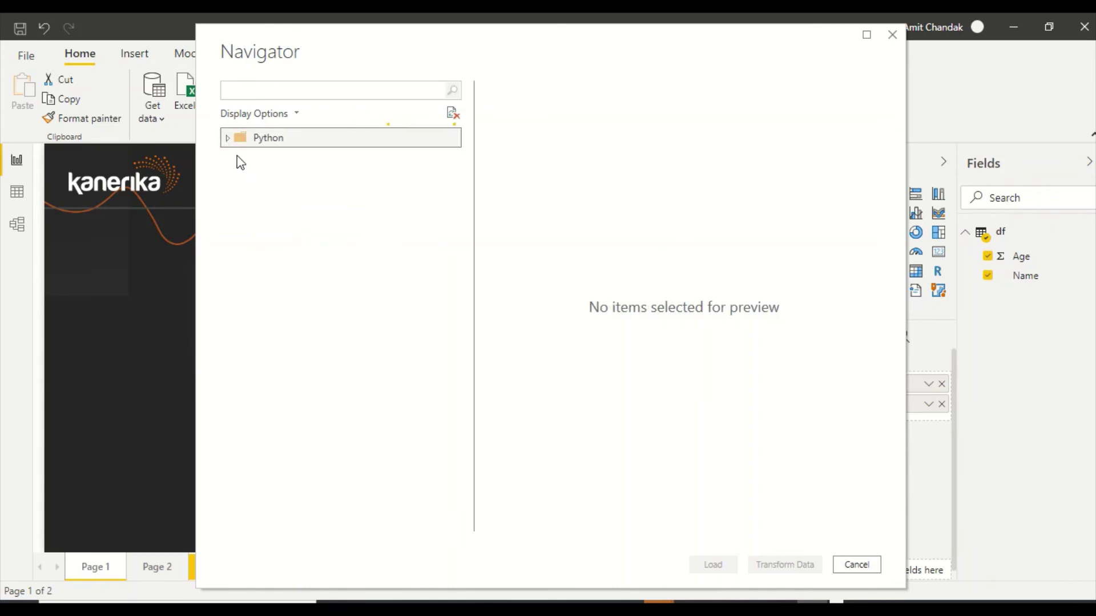
{"action": "left_click", "coordinate": [227, 138]}
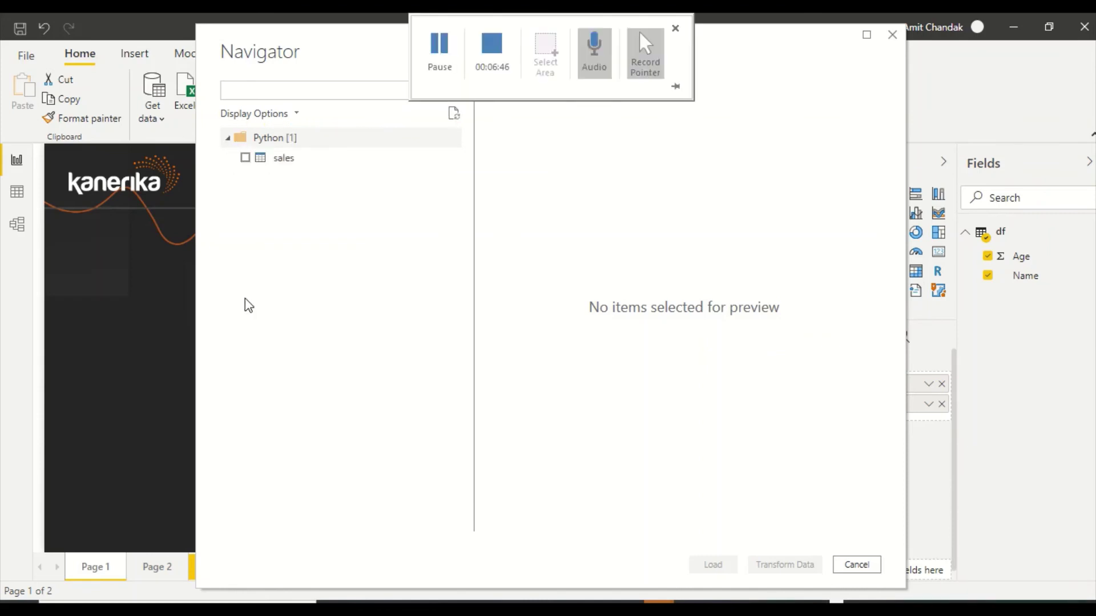
{"action": "left_click", "coordinate": [245, 159]}
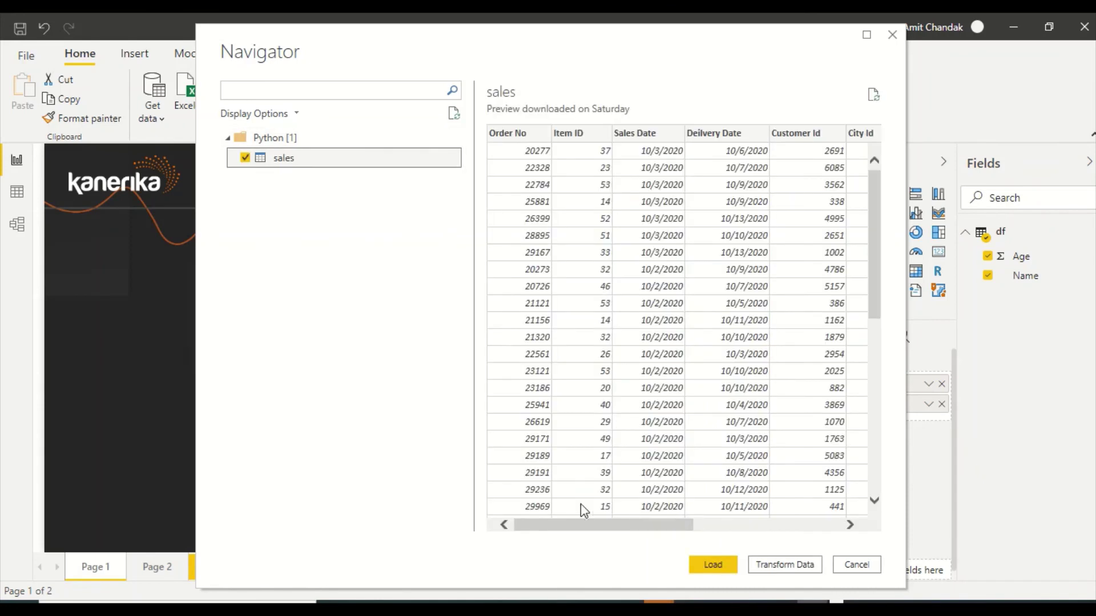
{"action": "left_click_drag", "start_coordinate": [581, 525], "coordinate": [752, 526]}
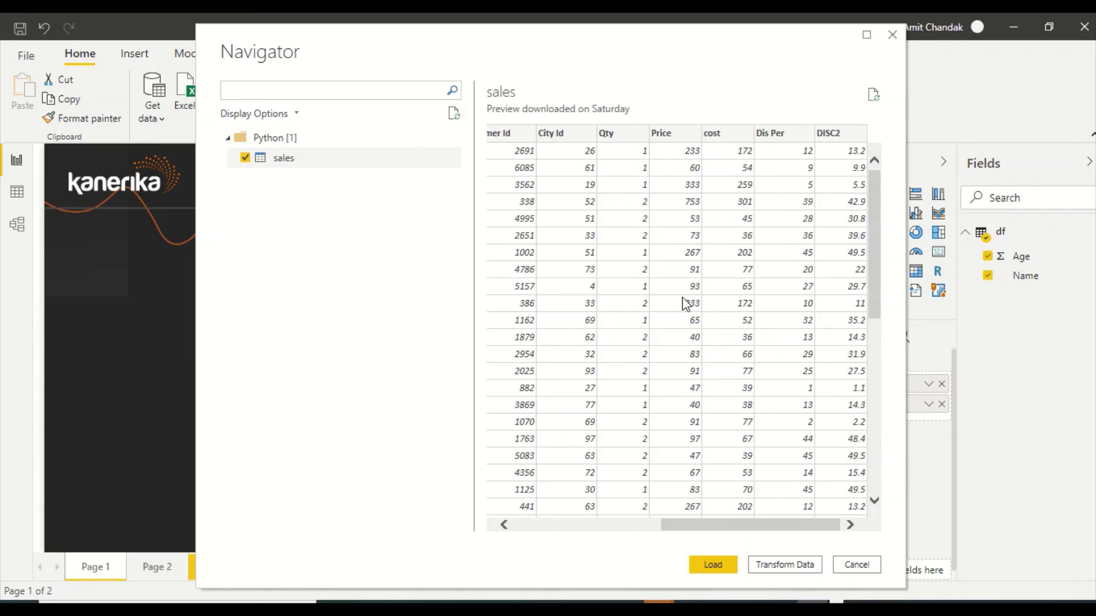
{"action": "left_click", "coordinate": [609, 526]}
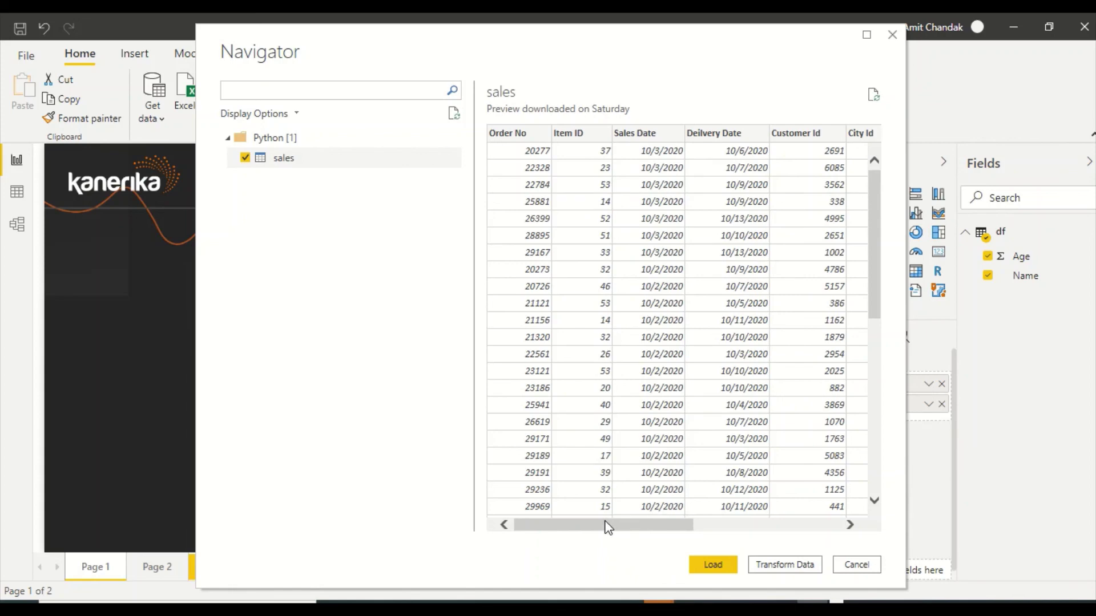
{"action": "left_click_drag", "start_coordinate": [608, 525], "coordinate": [756, 540]}
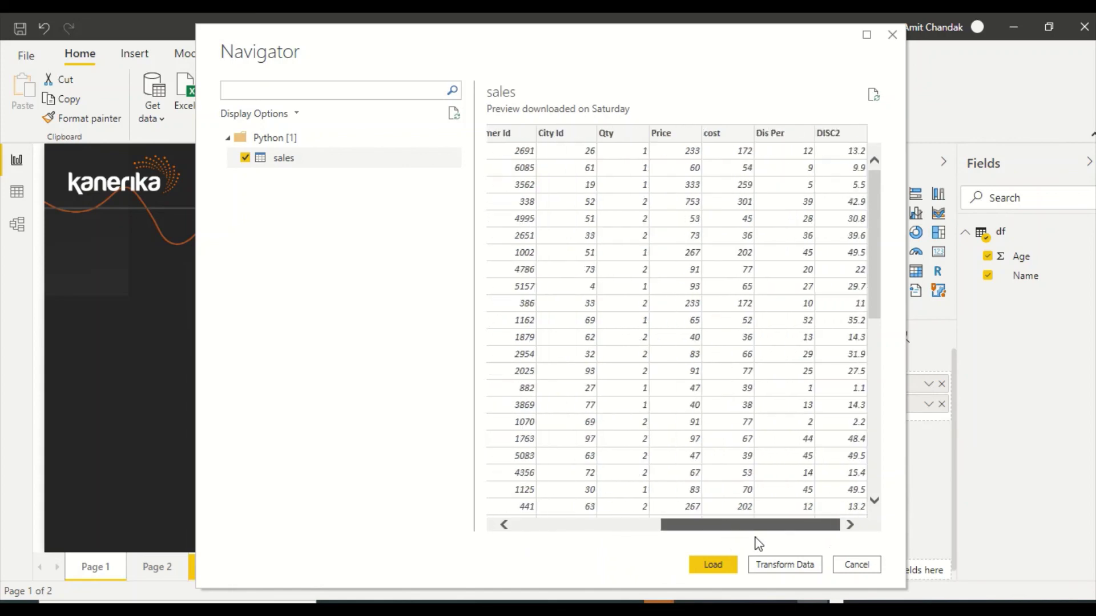
{"action": "left_click", "coordinate": [713, 566]}
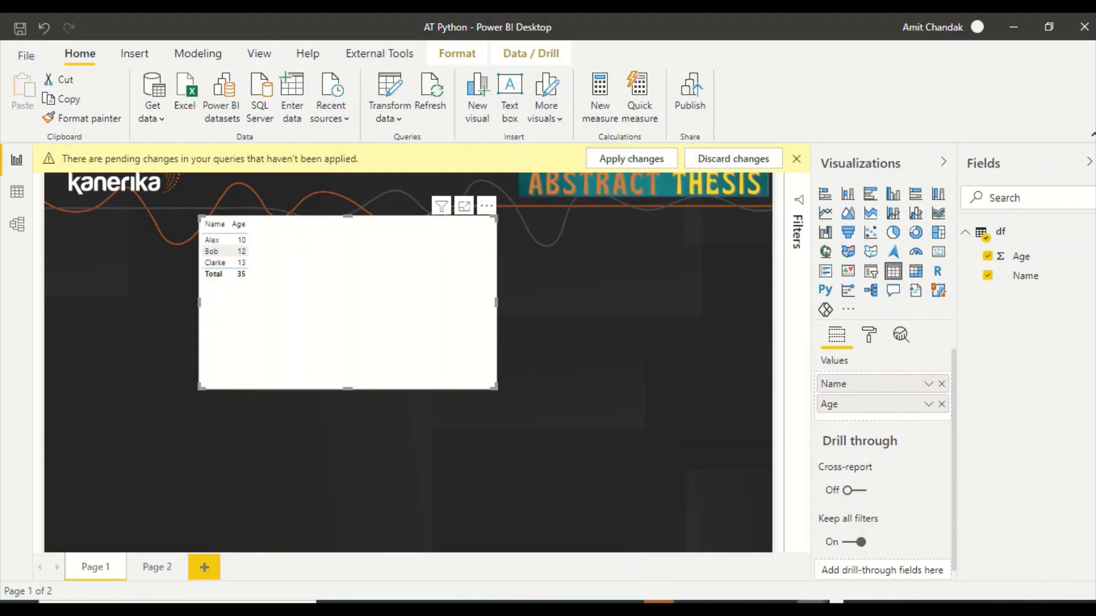